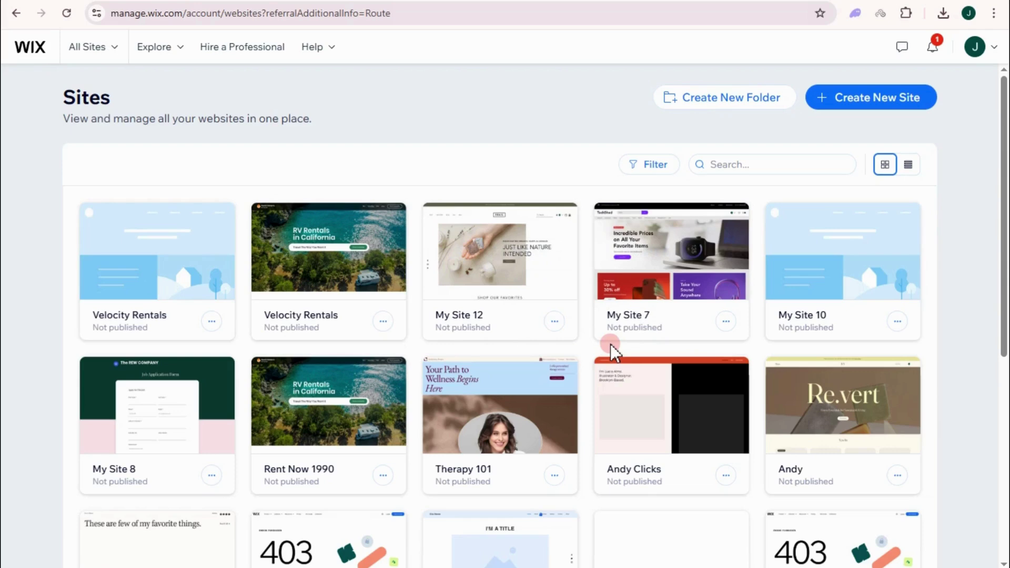
# - Scroll through the existing site cards on the Sites dashboard
pyautogui.moveTo(605, 423)
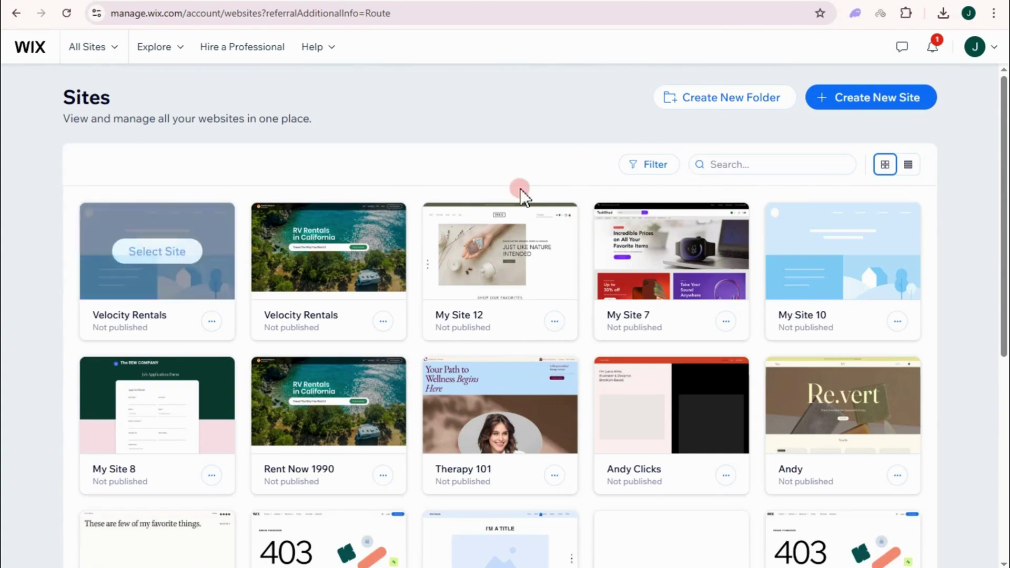
pyautogui.scroll(-7, 300, 307)
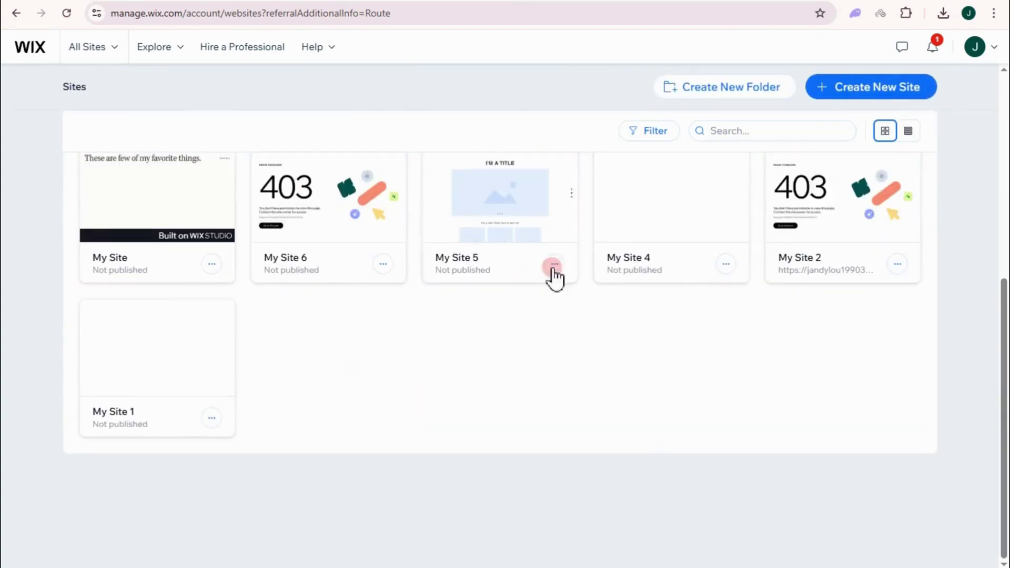
pyautogui.scroll(4, 416, 419)
pyautogui.scroll(3, 500, 381)
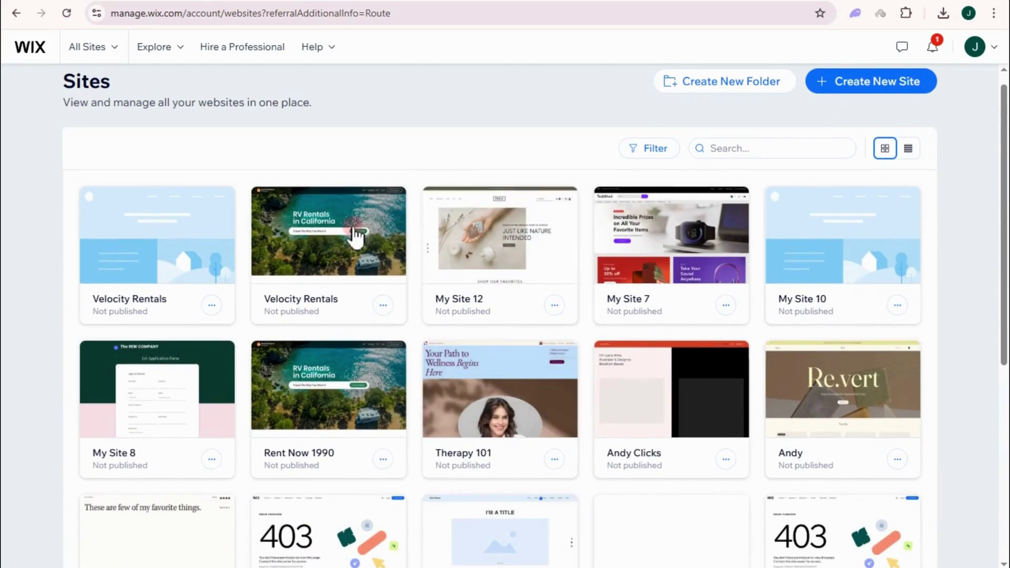
pyautogui.click(308, 240)
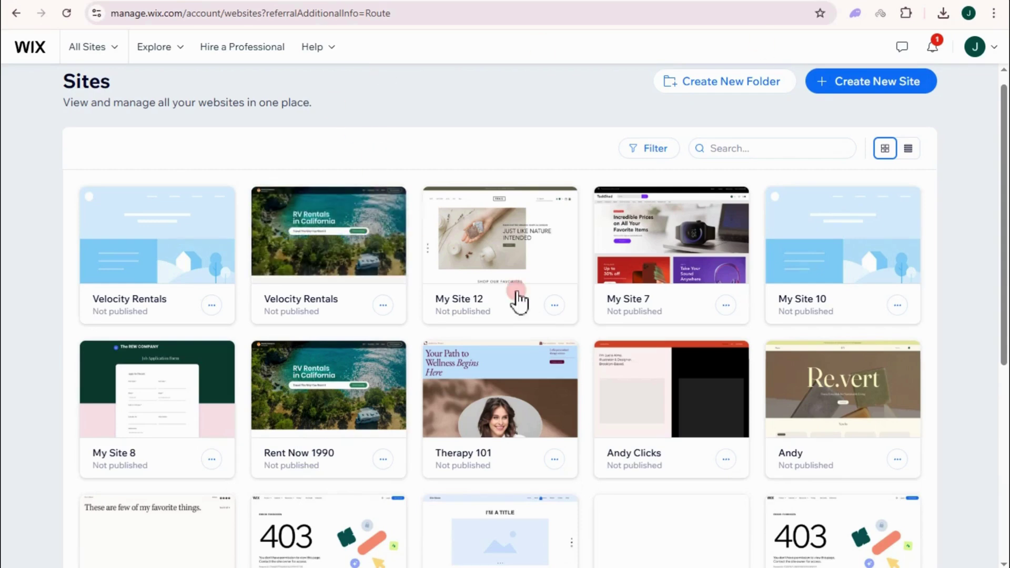
pyautogui.scroll(-3, 750, 355)
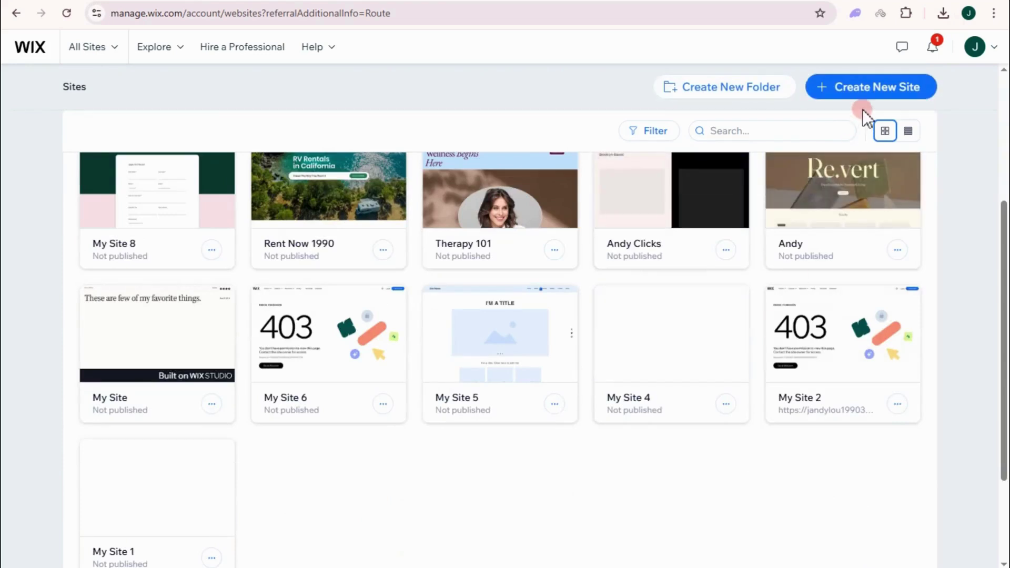
# - Start a brand-new site and choose to build it in the classic Wix Editor instead of Wix Studio
pyautogui.click(869, 100)
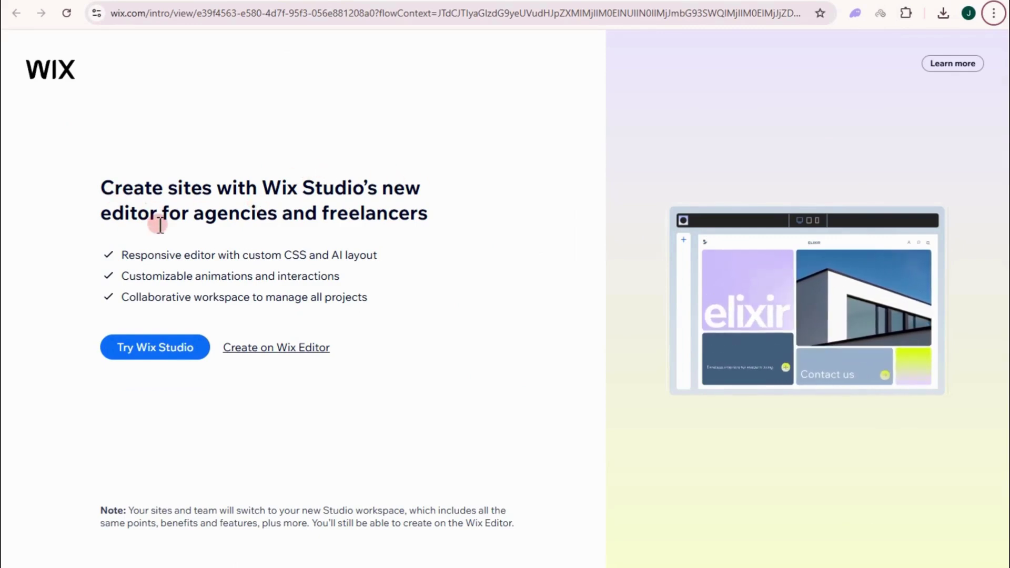
pyautogui.moveTo(202, 211); pyautogui.dragTo(266, 214)
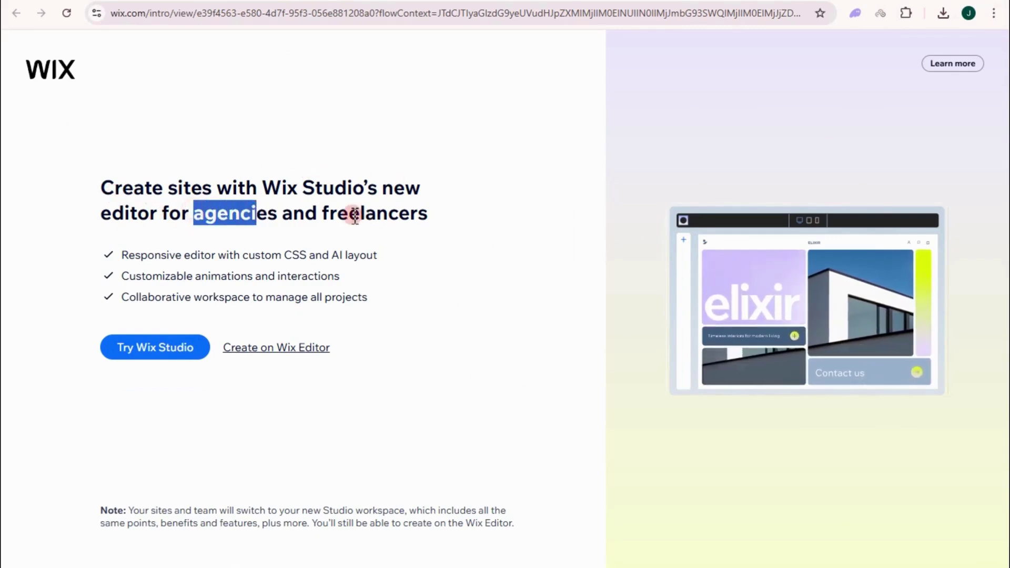
pyautogui.moveTo(337, 213); pyautogui.dragTo(447, 221)
pyautogui.click(277, 232)
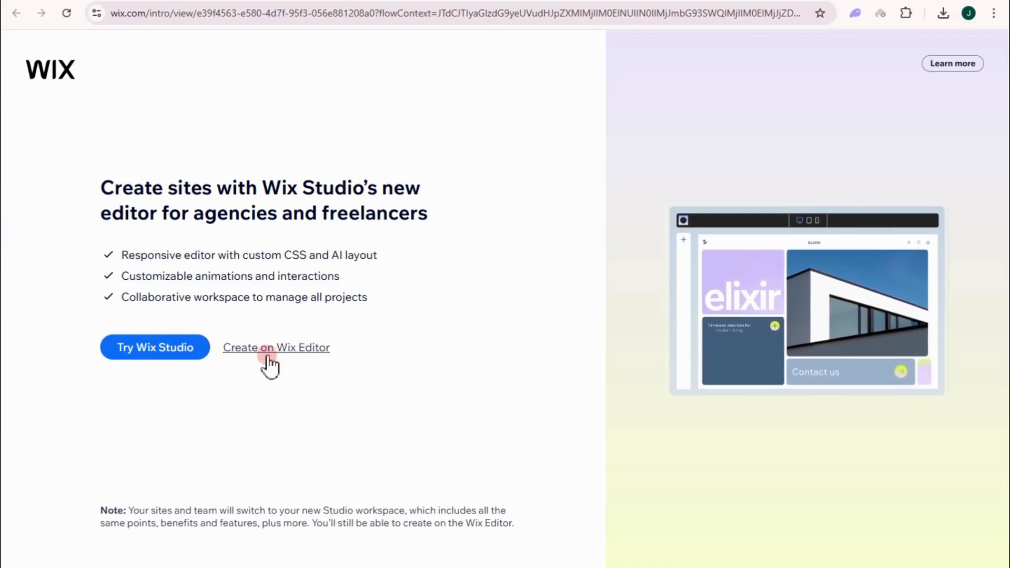
pyautogui.click(299, 348)
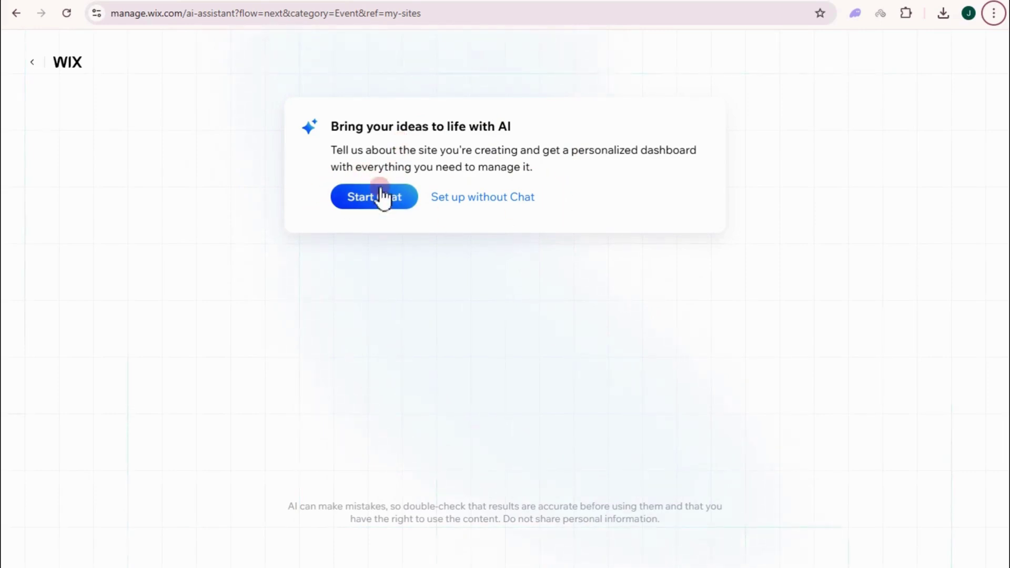
# - Skip the AI chat, set the site type to Wedding instead of Event, and continue
pyautogui.click(505, 197)
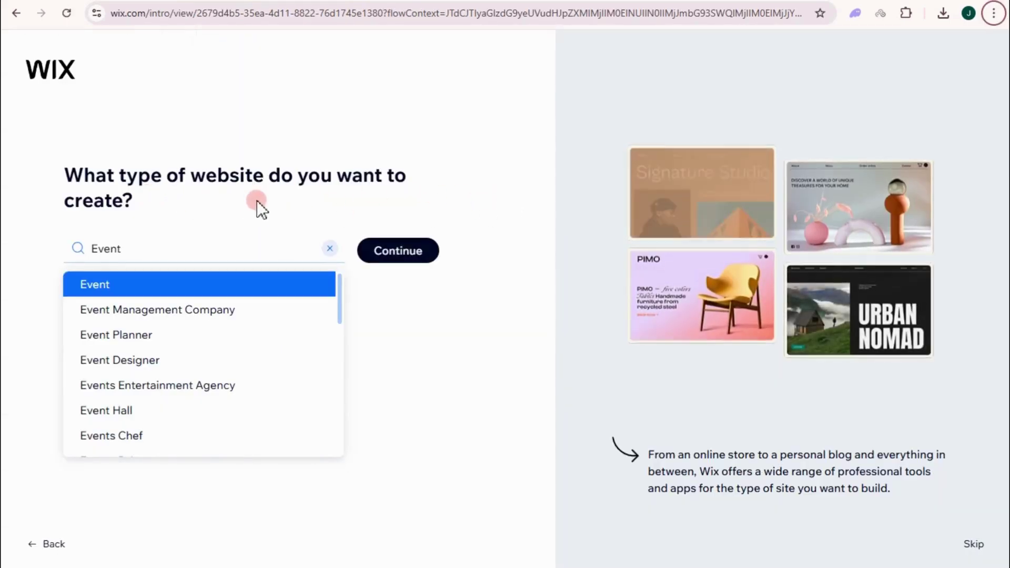
pyautogui.doubleClick(135, 249)
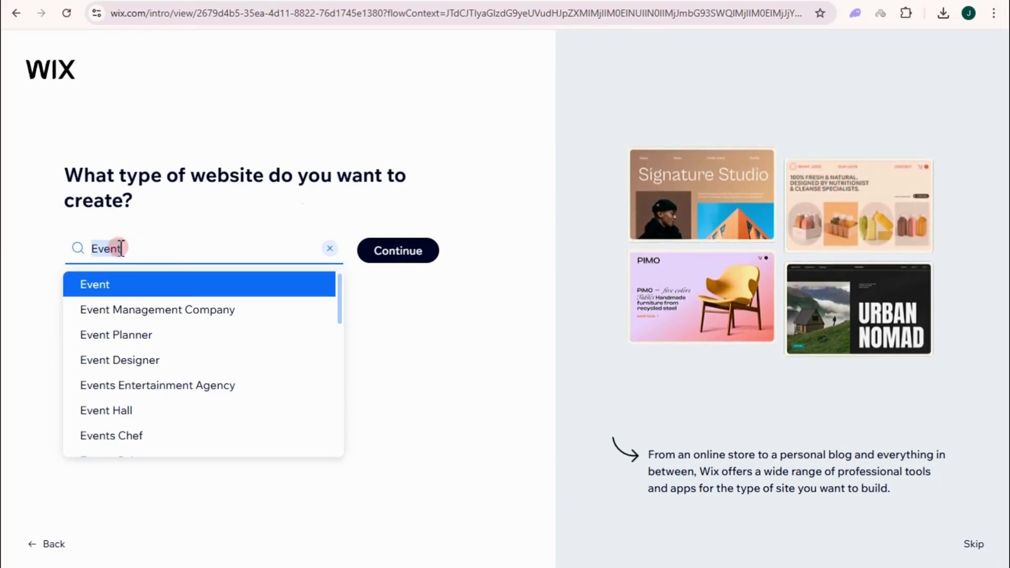
pyautogui.write('Wedding')
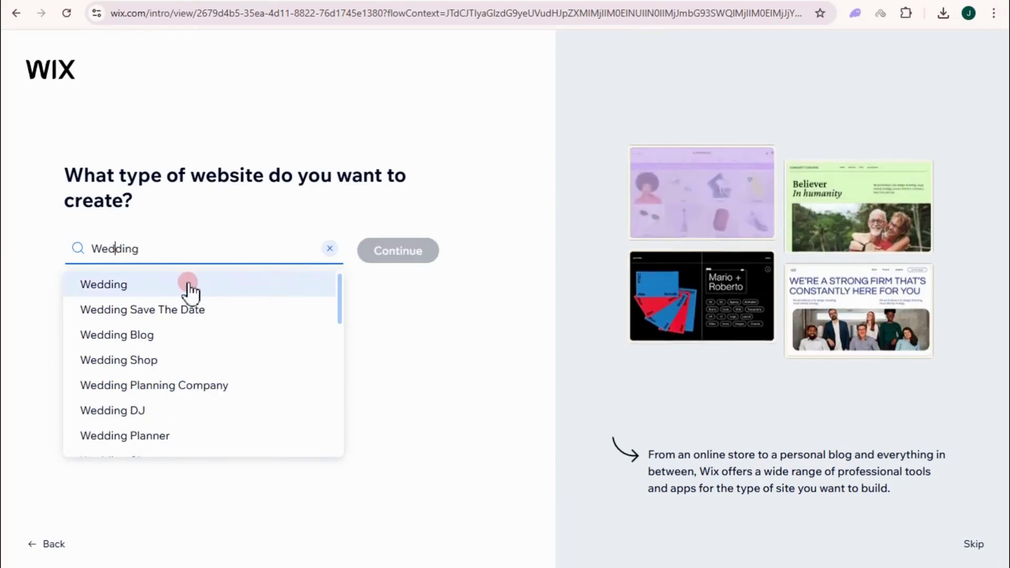
pyautogui.click(83, 291)
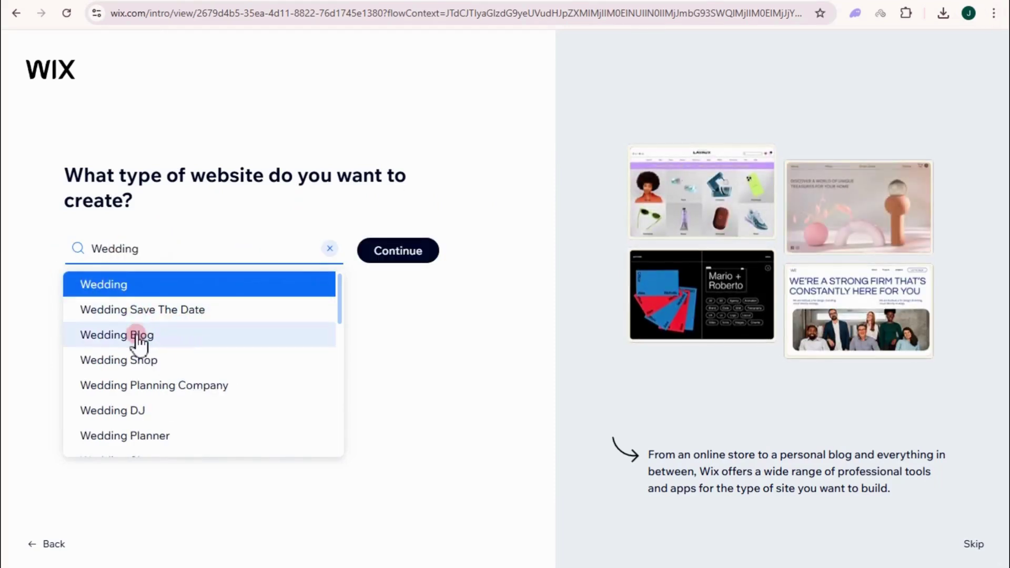
pyautogui.scroll(-2, 142, 347)
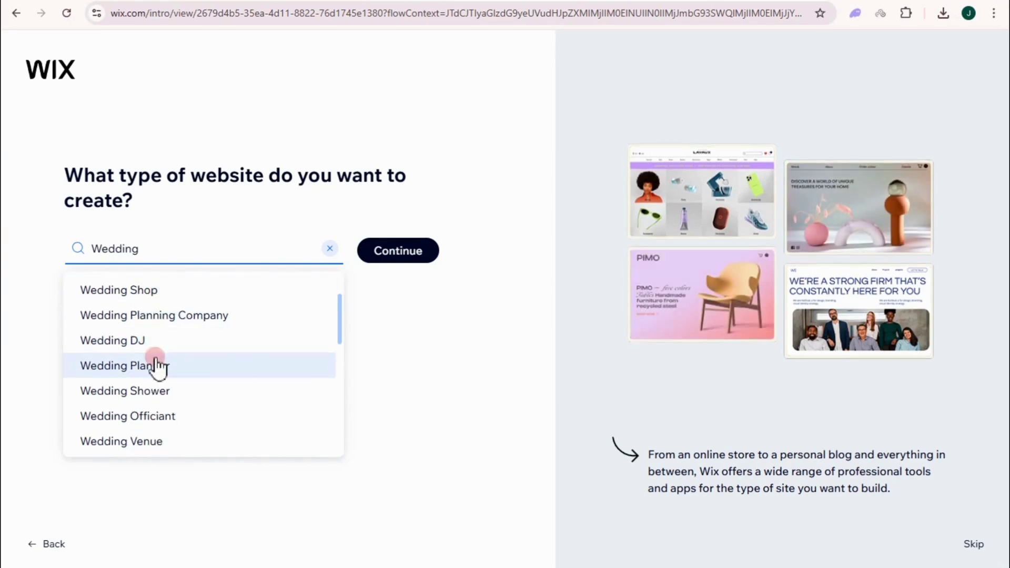
pyautogui.scroll(-4, 174, 388)
pyautogui.scroll(-3, 158, 381)
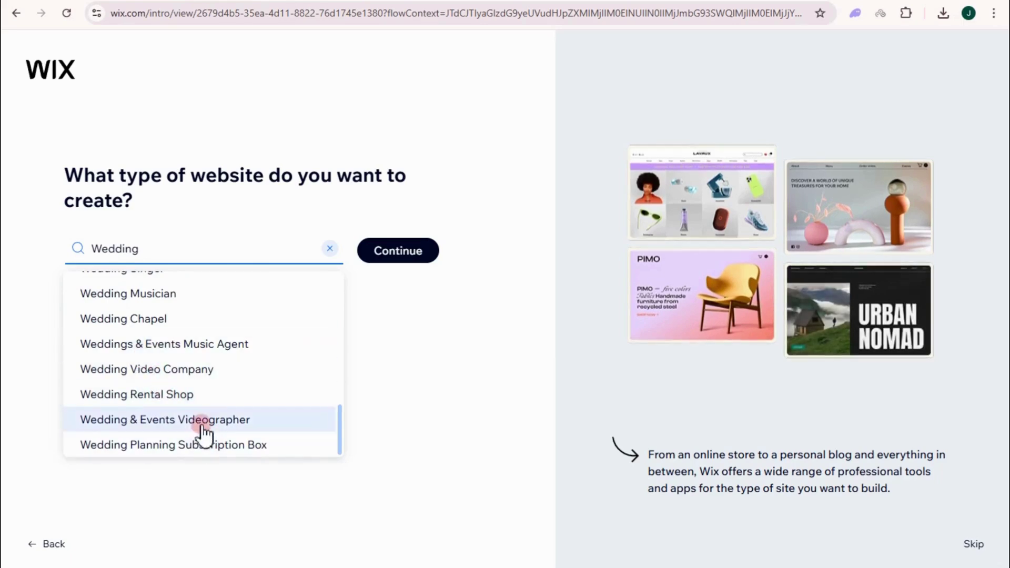
pyautogui.scroll(8, 204, 427)
pyautogui.click(135, 285)
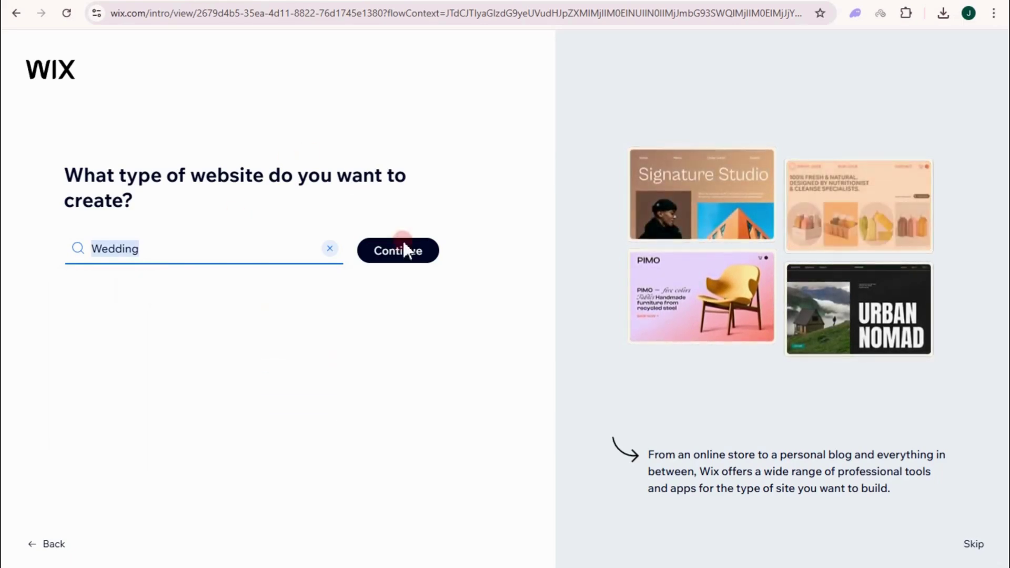
pyautogui.click(402, 263)
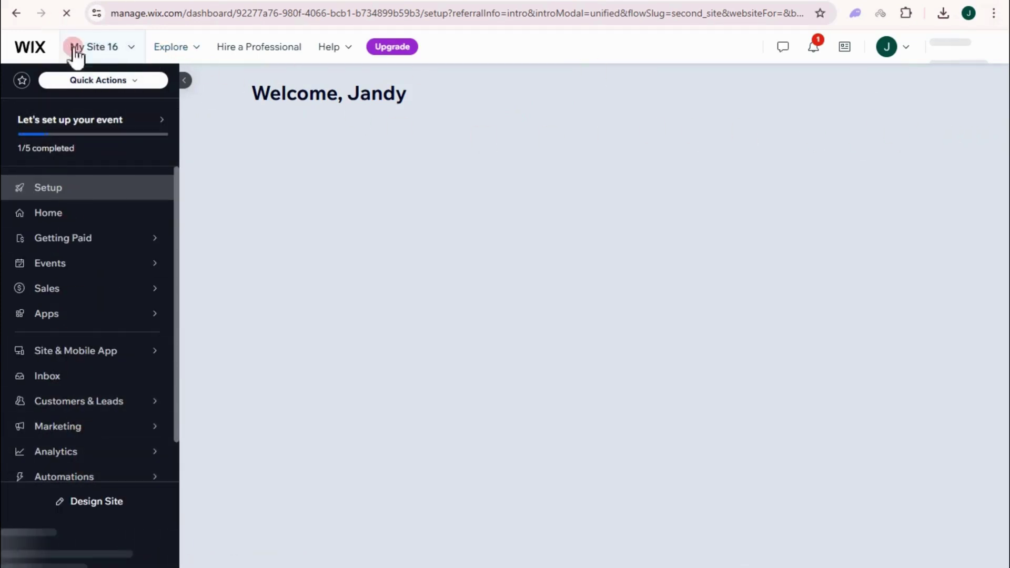
# - Check the My Site 16 site switcher, then start creating the first event from the checklist
pyautogui.click(141, 51)
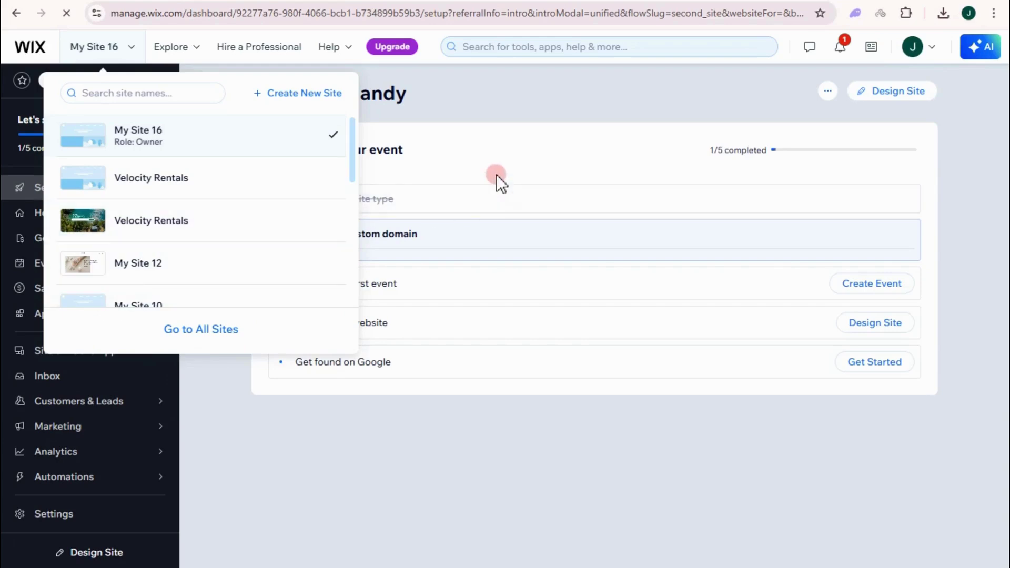
pyautogui.click(444, 108)
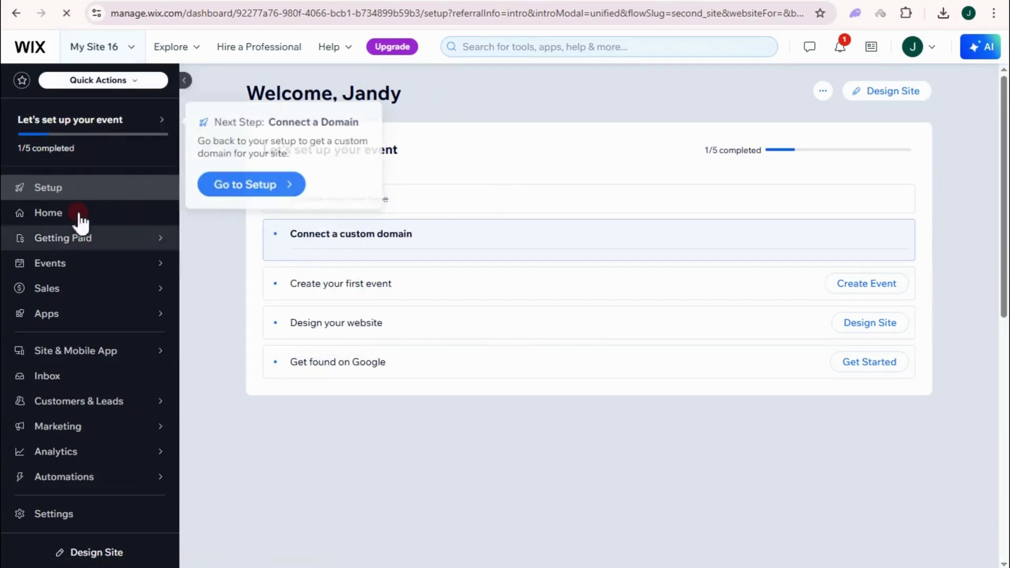
pyautogui.moveTo(163, 250)
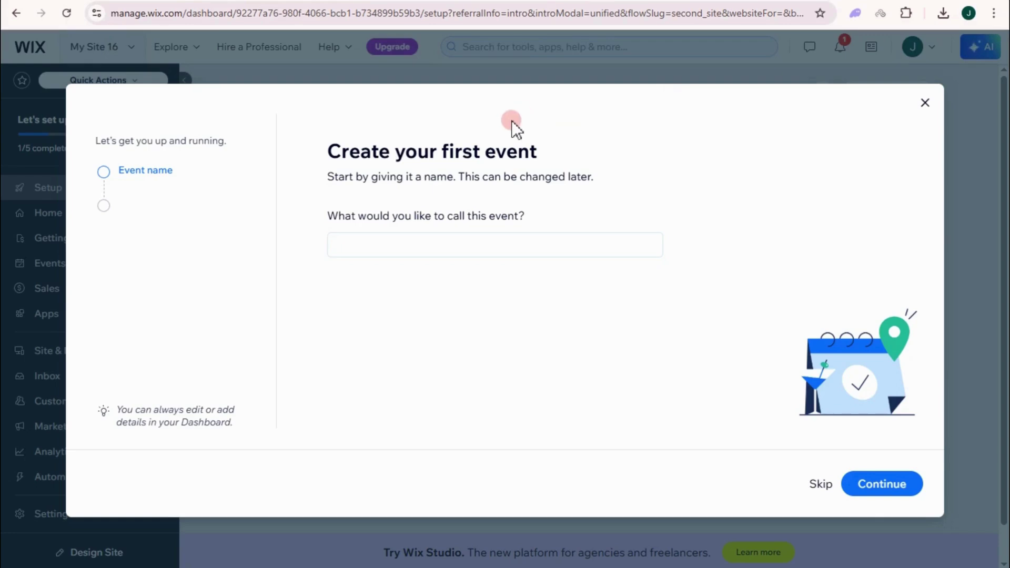
# - Name the event 'Cee and Ree Wedding' and make it a registration-only RSVP event
pyautogui.write('Cee and Ree Wedding')
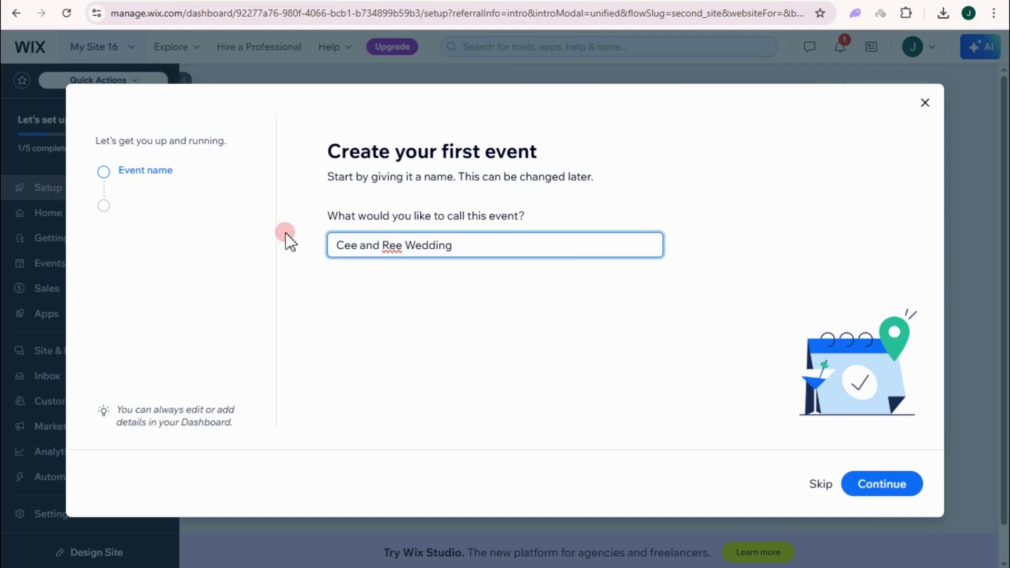
pyautogui.click(898, 484)
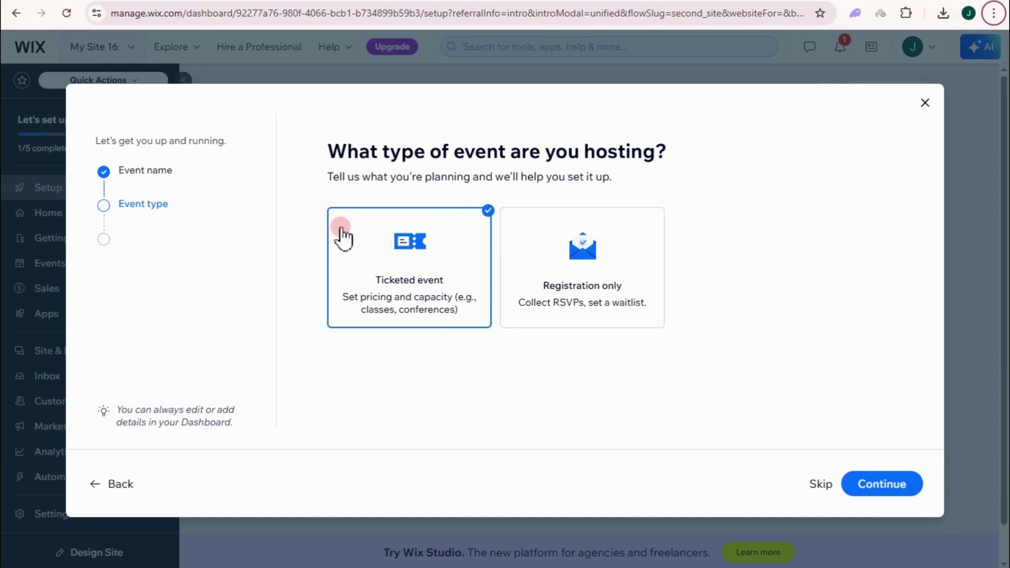
pyautogui.click(555, 301)
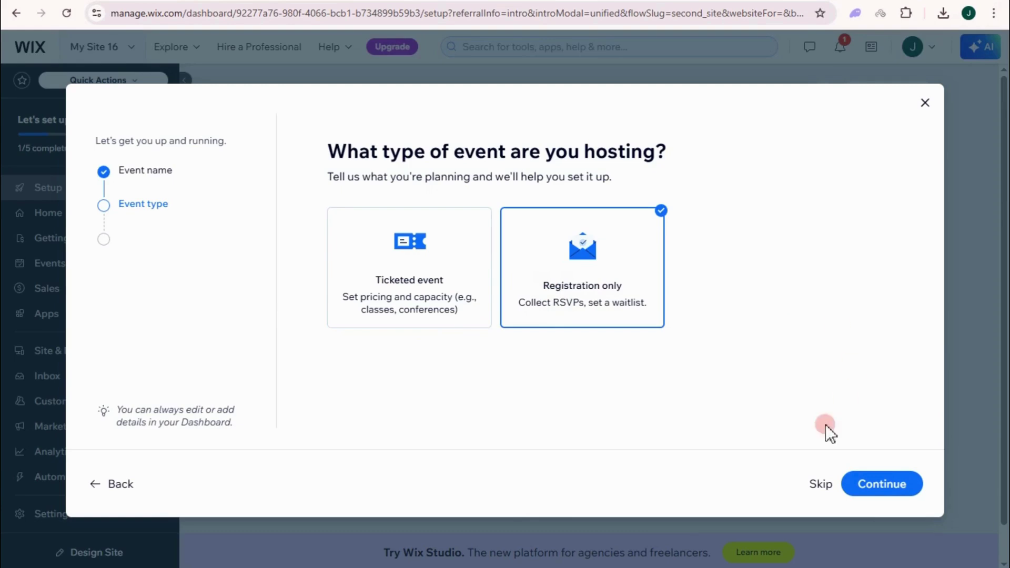
pyautogui.click(900, 493)
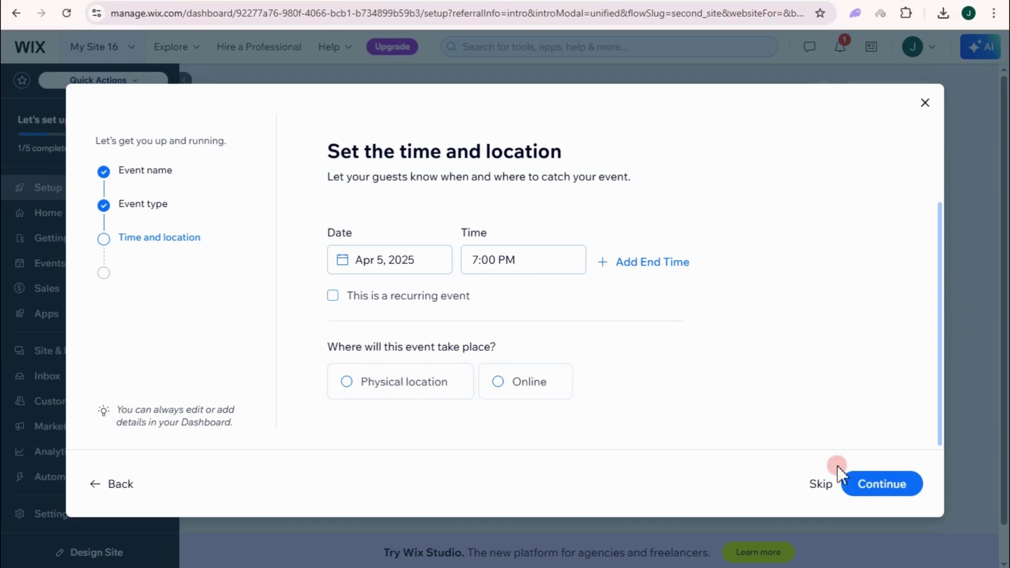
# - Skip time and location, add an event schedule and email marketing, then return to the dashboard
pyautogui.click(820, 485)
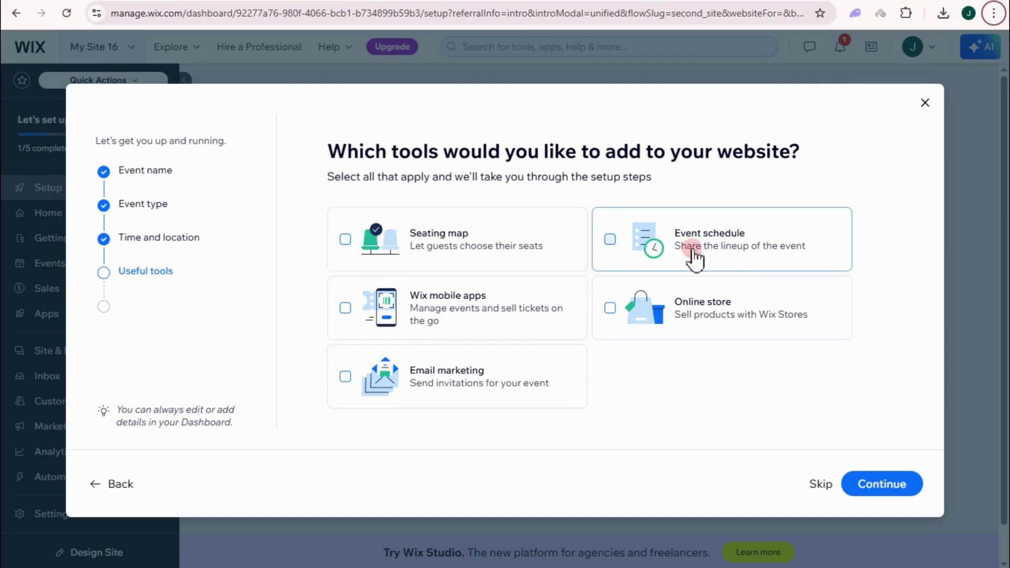
pyautogui.click(610, 240)
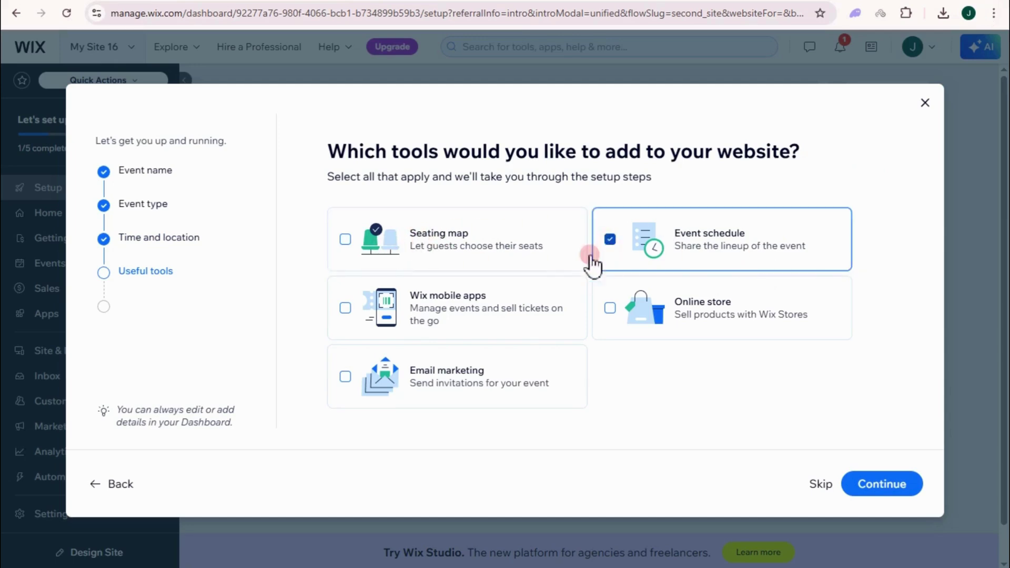
pyautogui.click(344, 383)
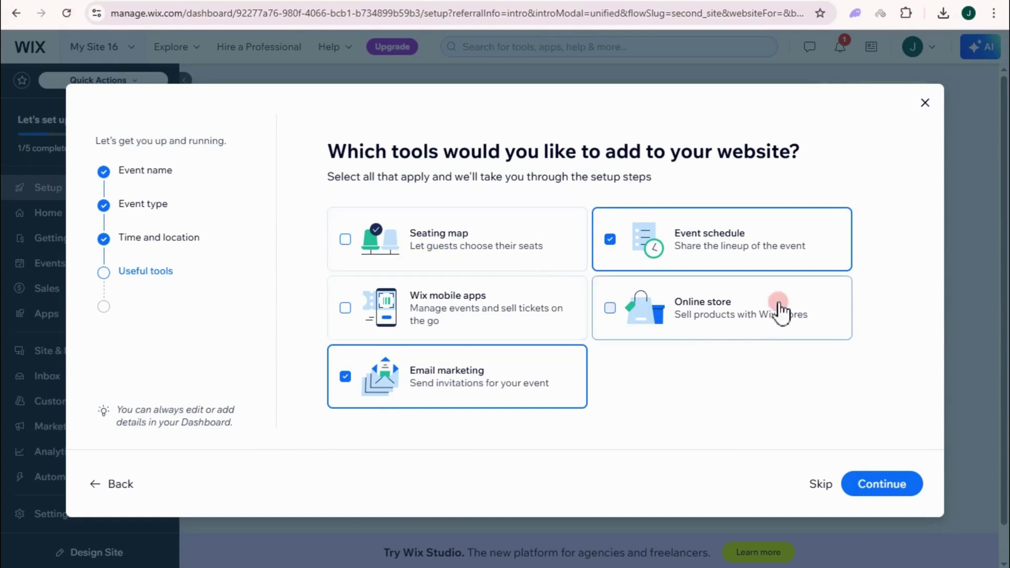
pyautogui.click(876, 489)
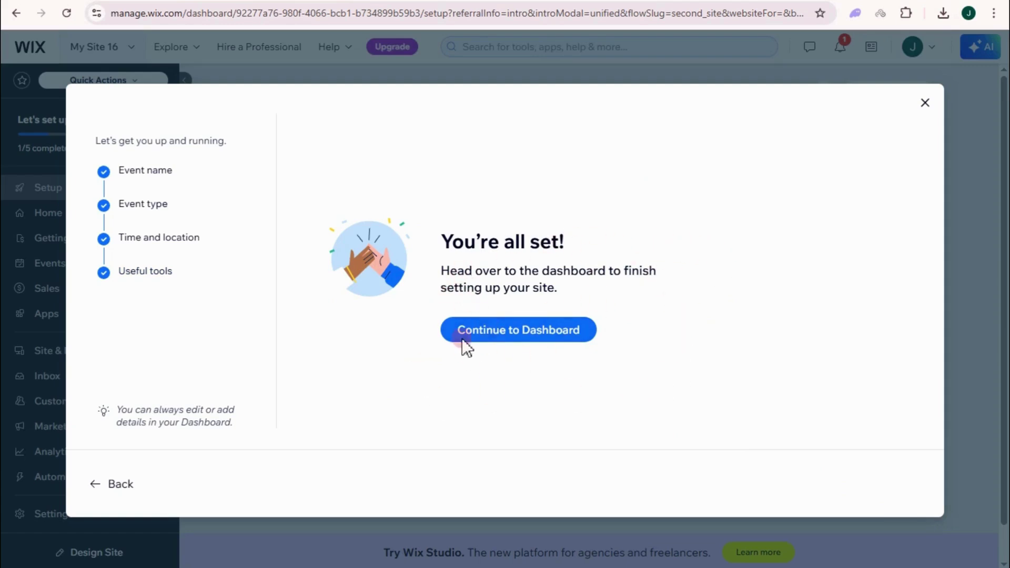
pyautogui.click(493, 331)
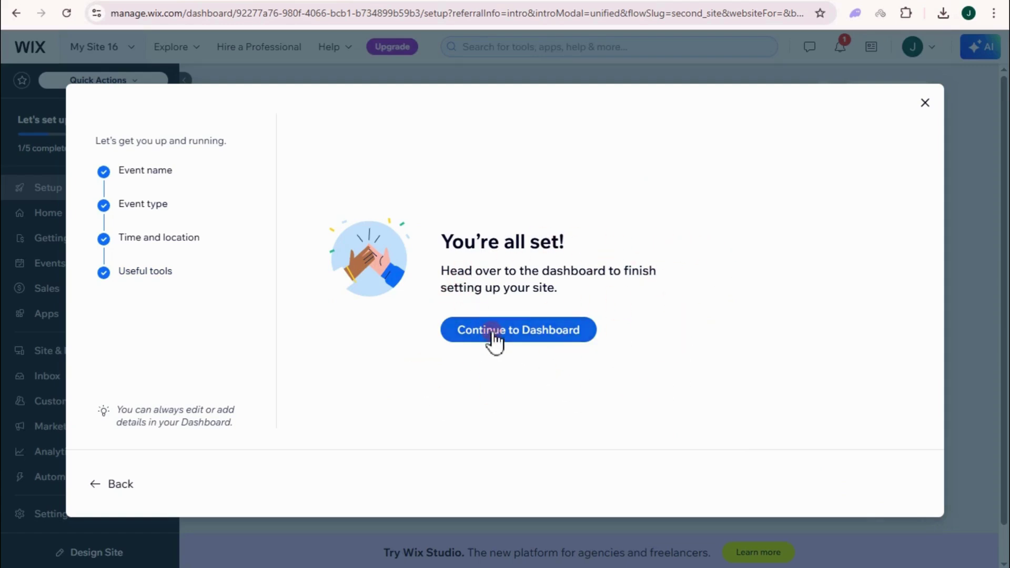
pyautogui.click(554, 340)
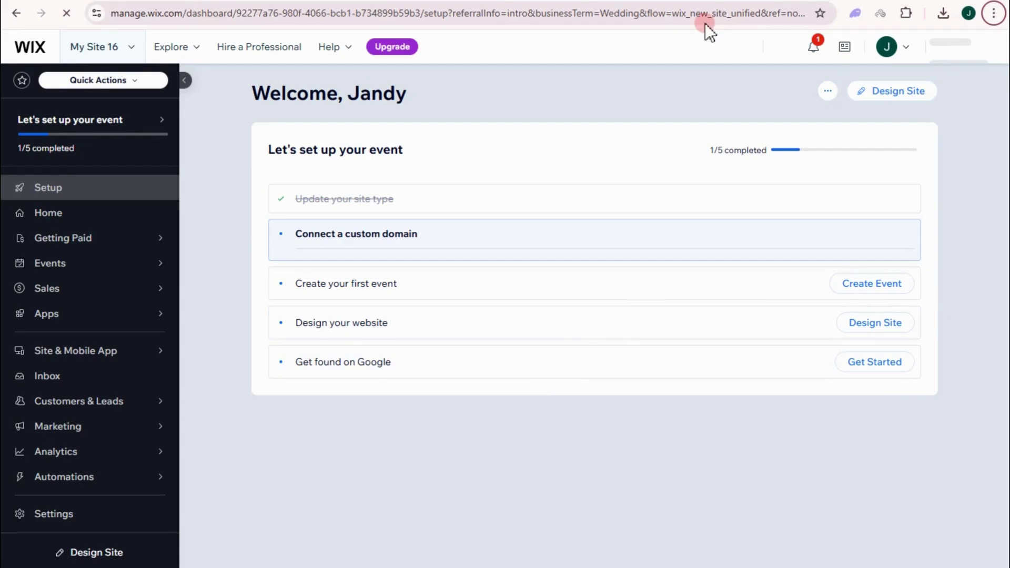
# - Start designing the website with the dashboard's Design Site button
pyautogui.click(898, 96)
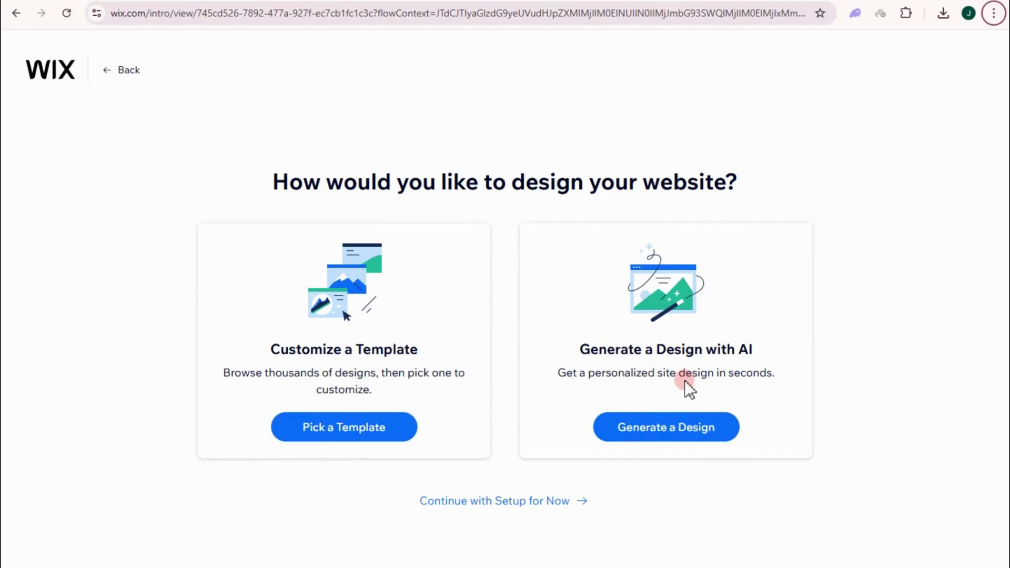
# - Choose to start from a template and browse the wedding templates to the Abigail & Rick invitation
pyautogui.click(374, 437)
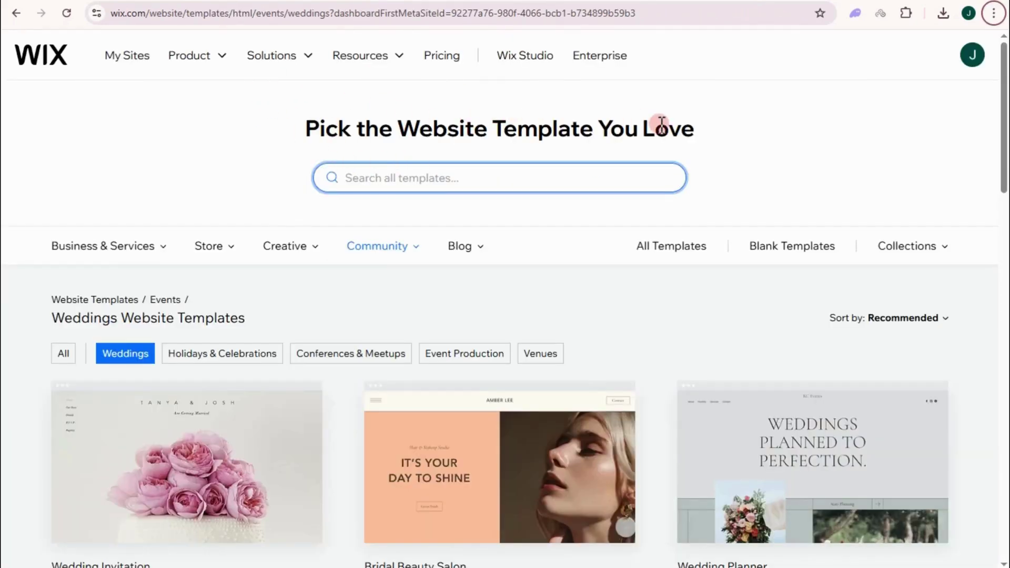
pyautogui.scroll(-2, 324, 326)
pyautogui.scroll(-1, 377, 289)
pyautogui.scroll(3, 557, 361)
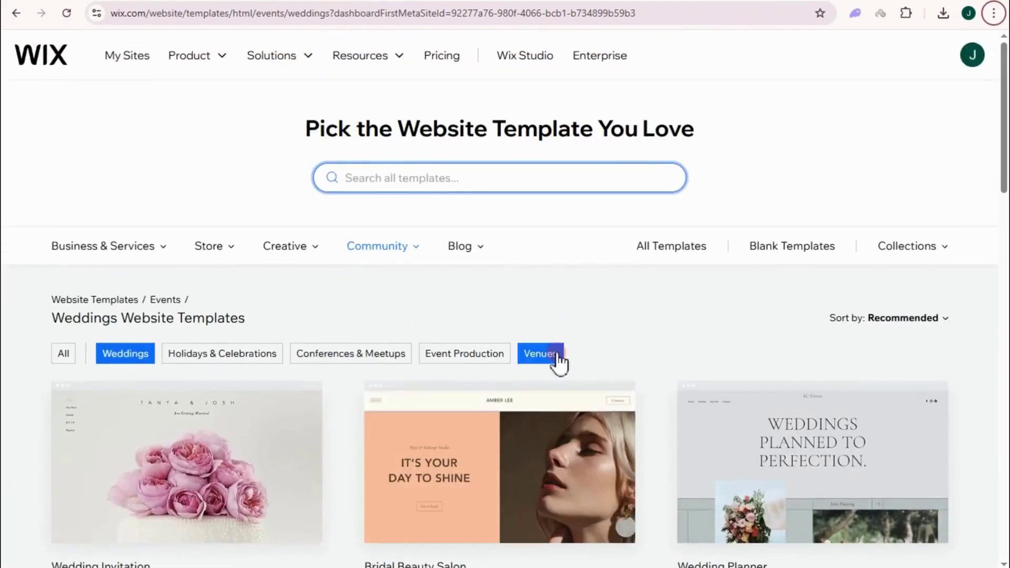
pyautogui.scroll(-5, 544, 368)
pyautogui.moveTo(516, 384)
pyautogui.scroll(5, 516, 384)
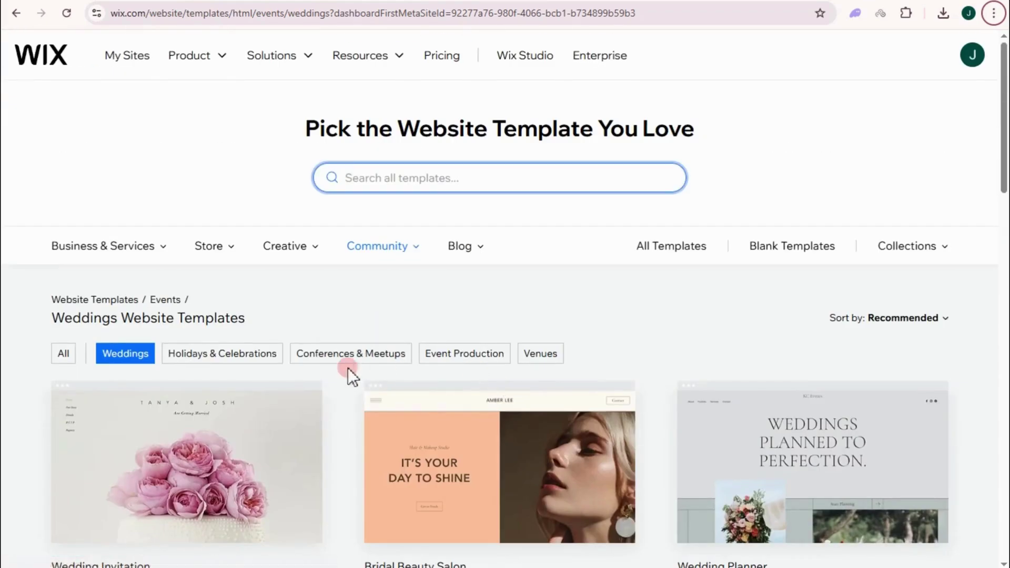
pyautogui.scroll(-3, 479, 335)
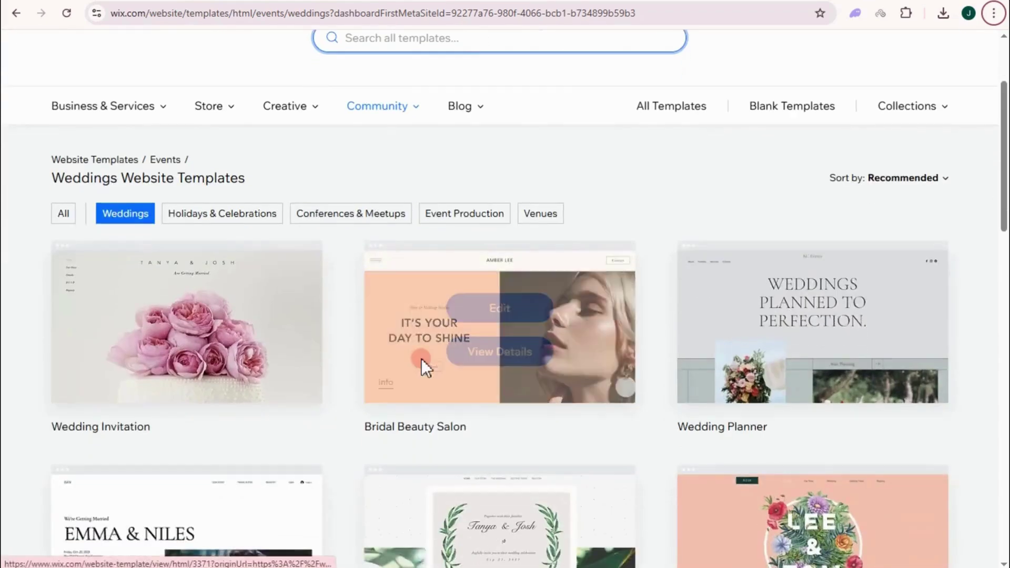
pyautogui.moveTo(813, 371)
pyautogui.scroll(-3, 813, 372)
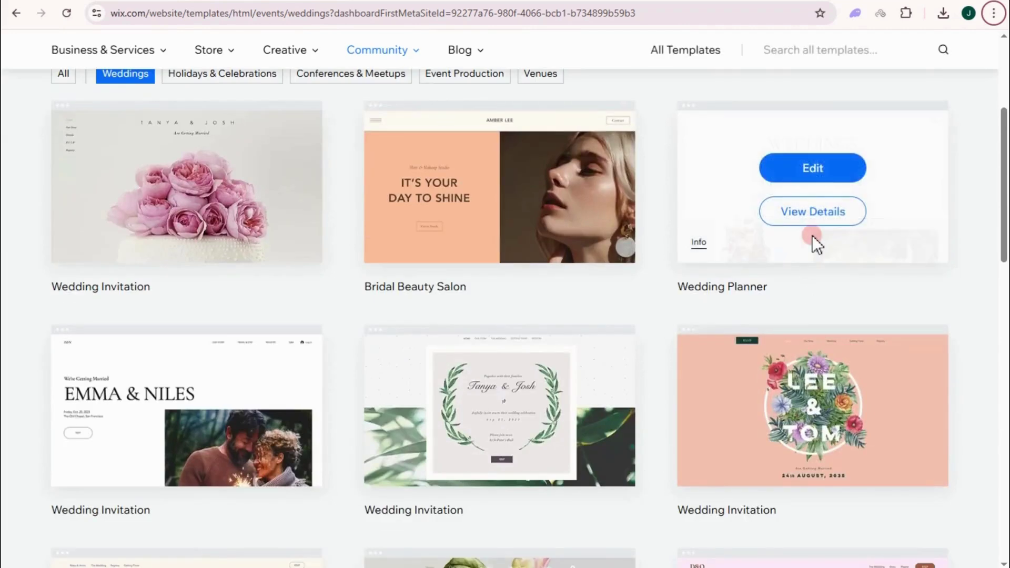
pyautogui.moveTo(219, 332)
pyautogui.scroll(-2, 550, 272)
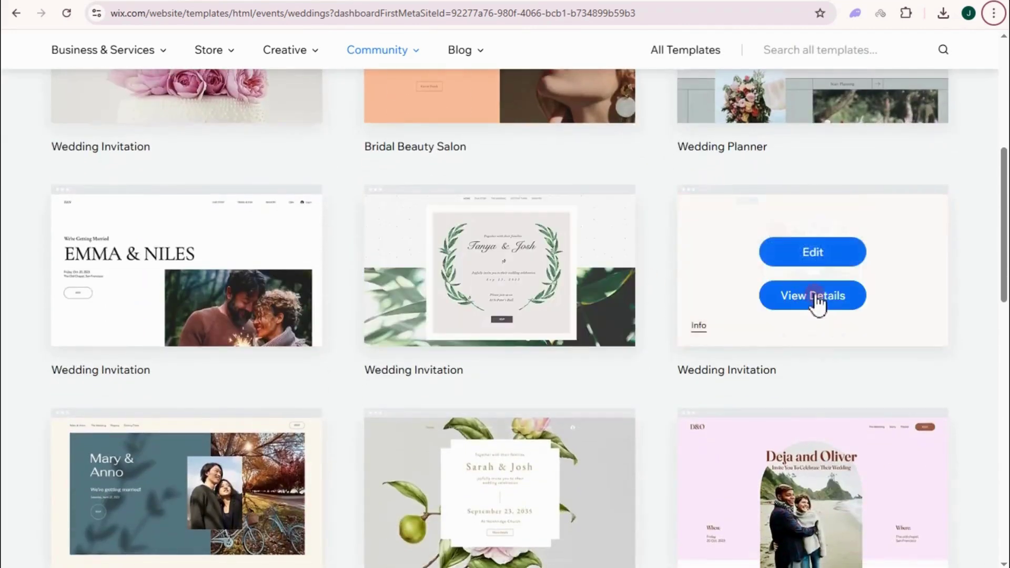
pyautogui.scroll(-4, 816, 300)
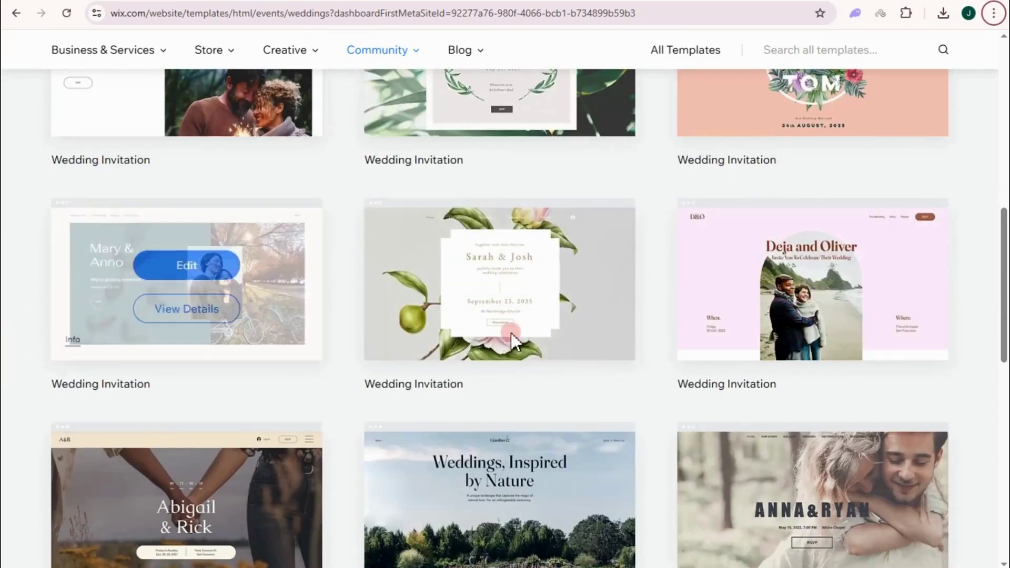
pyautogui.scroll(-3, 774, 399)
pyautogui.moveTo(224, 429)
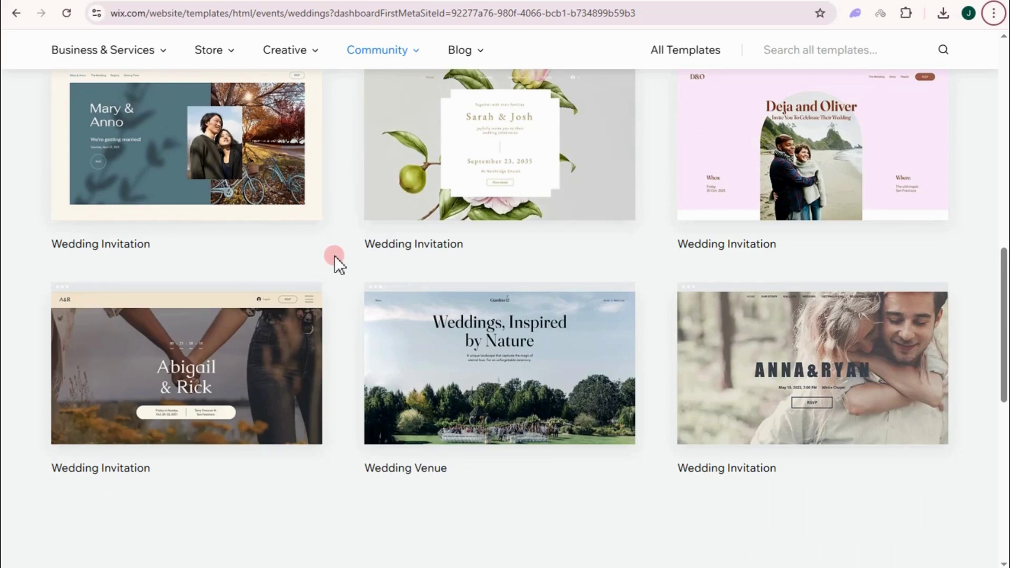
pyautogui.moveTo(200, 387)
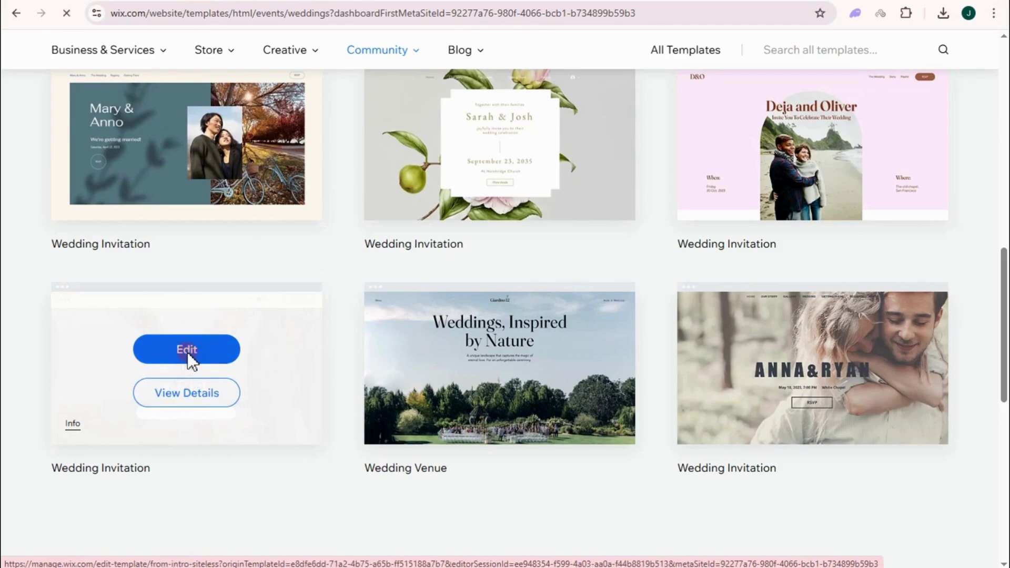
# - Edit the Abigail & Rick wedding invitation template in the Wix Editor
pyautogui.click(187, 350)
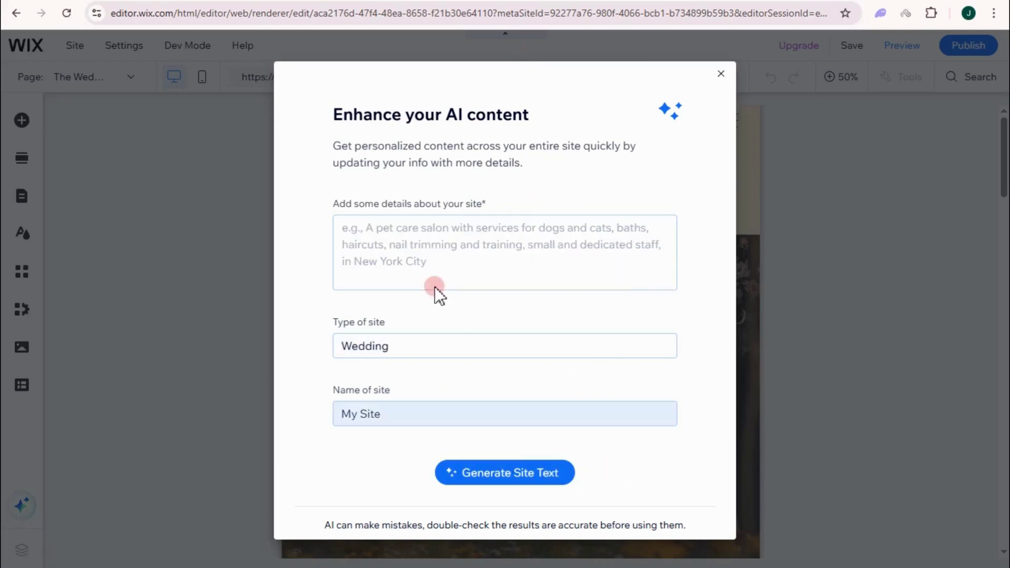
# - Dismiss the Enhance your AI content prompt and clear the dimmed overlay from the page
pyautogui.click(722, 75)
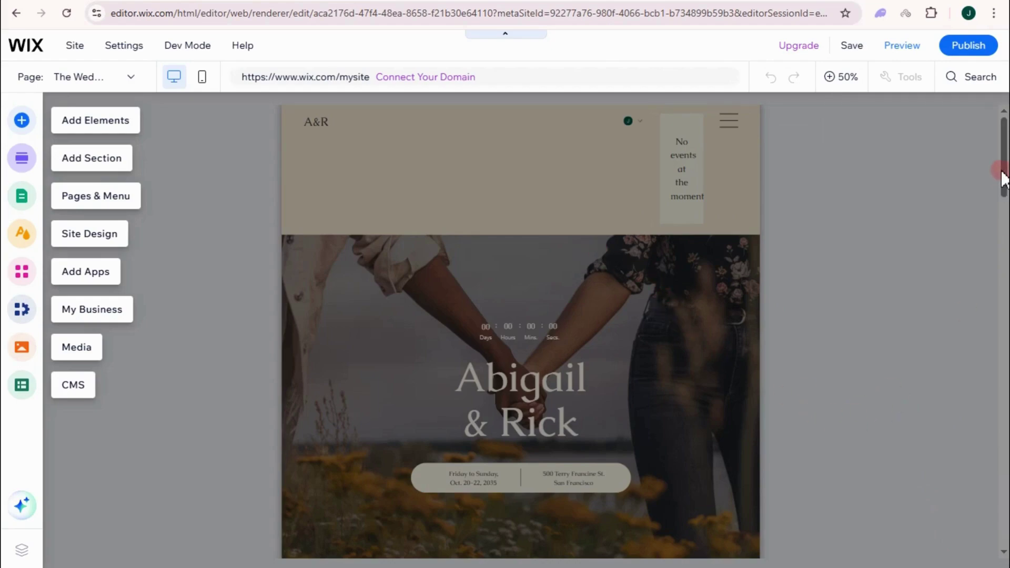
pyautogui.click(1006, 197)
pyautogui.moveTo(1003, 185)
pyautogui.mouseDown()
pyautogui.moveTo(1000, 495)
pyautogui.moveTo(983, 124)
pyautogui.moveTo(55, 50)
pyautogui.mouseUp()
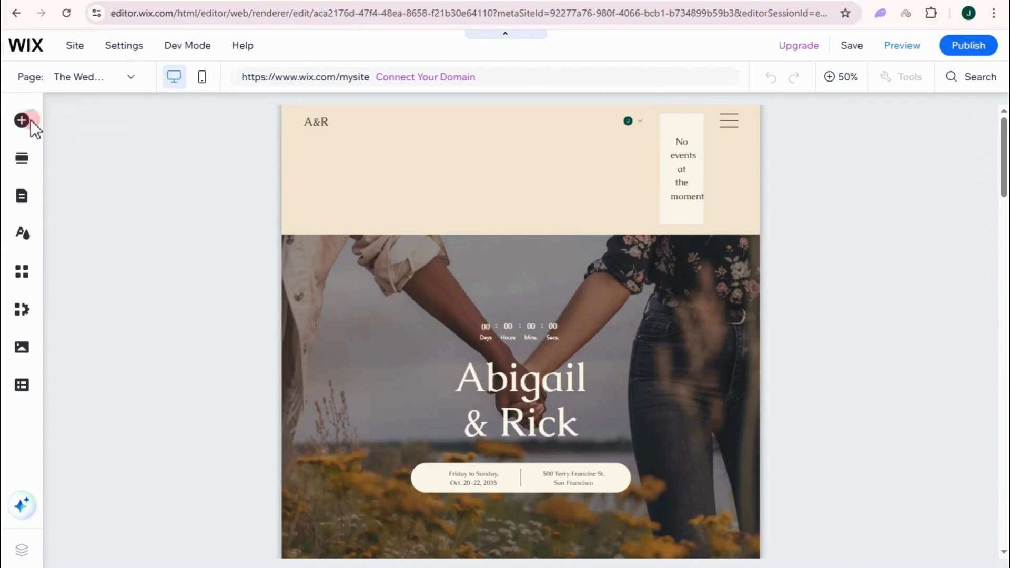
pyautogui.click(22, 121)
pyautogui.click(21, 122)
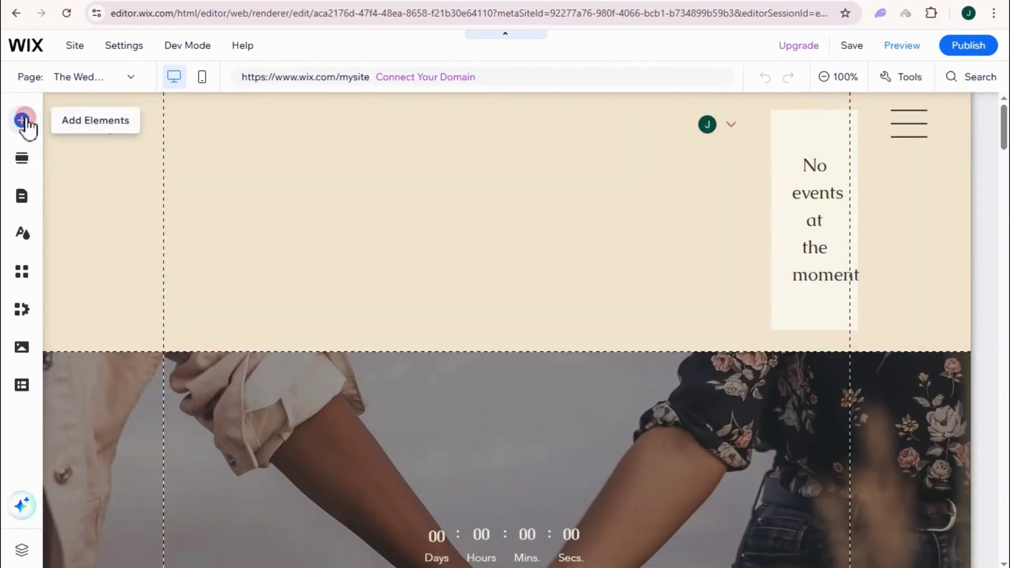
# - Browse the Add Elements categories (buttons, decorative, boxes, gallery, social, store, images), then show the Add Section layouts
pyautogui.click(23, 122)
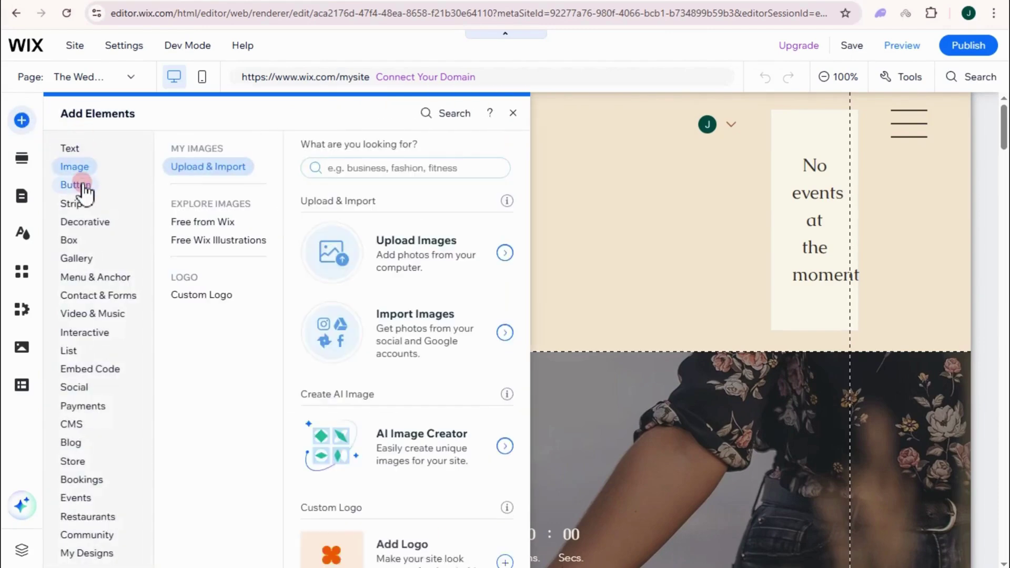
pyautogui.click(80, 186)
pyautogui.click(88, 223)
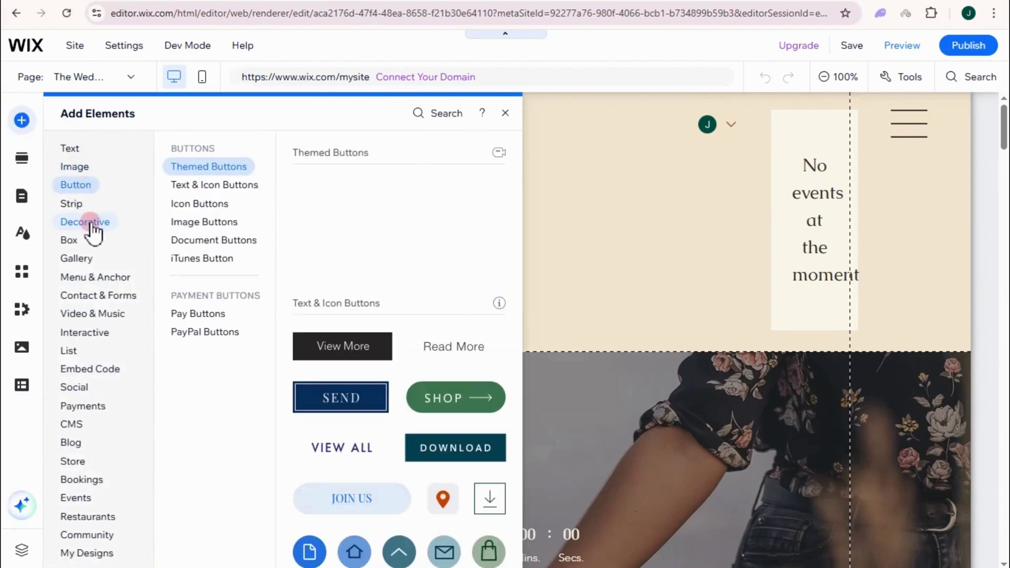
pyautogui.click(80, 244)
pyautogui.click(80, 259)
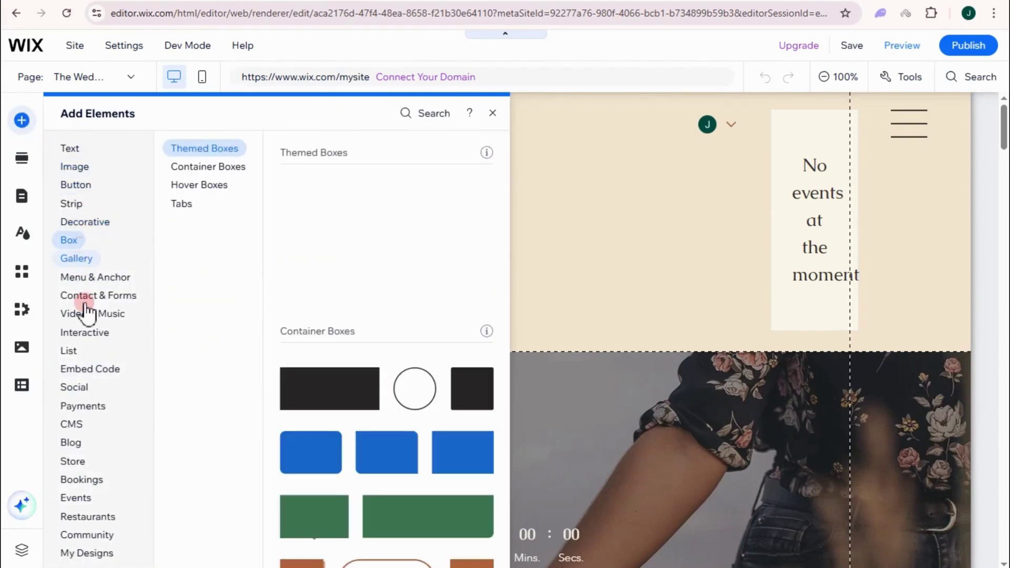
pyautogui.click(90, 389)
pyautogui.click(73, 462)
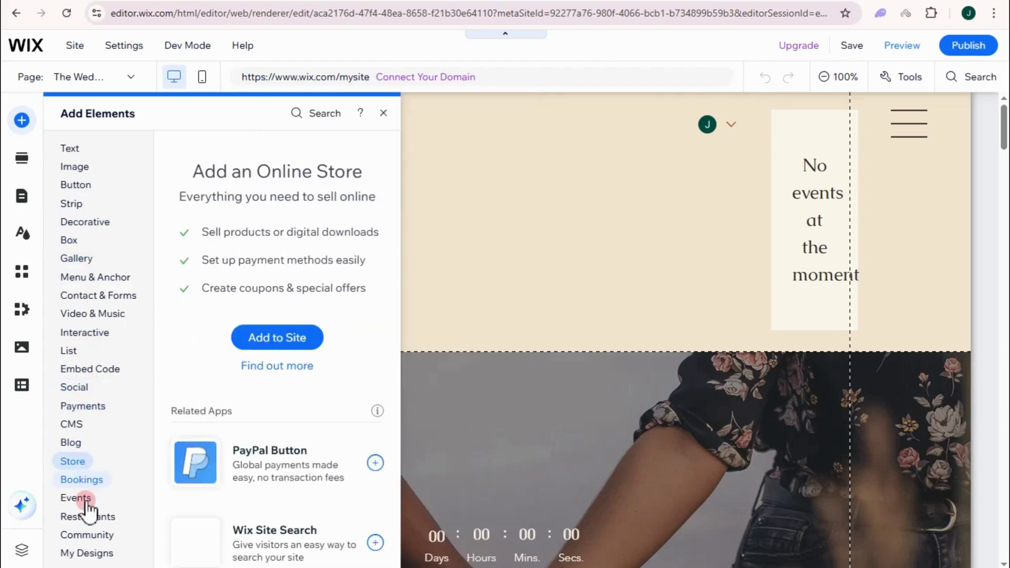
pyautogui.click(87, 553)
pyautogui.click(611, 288)
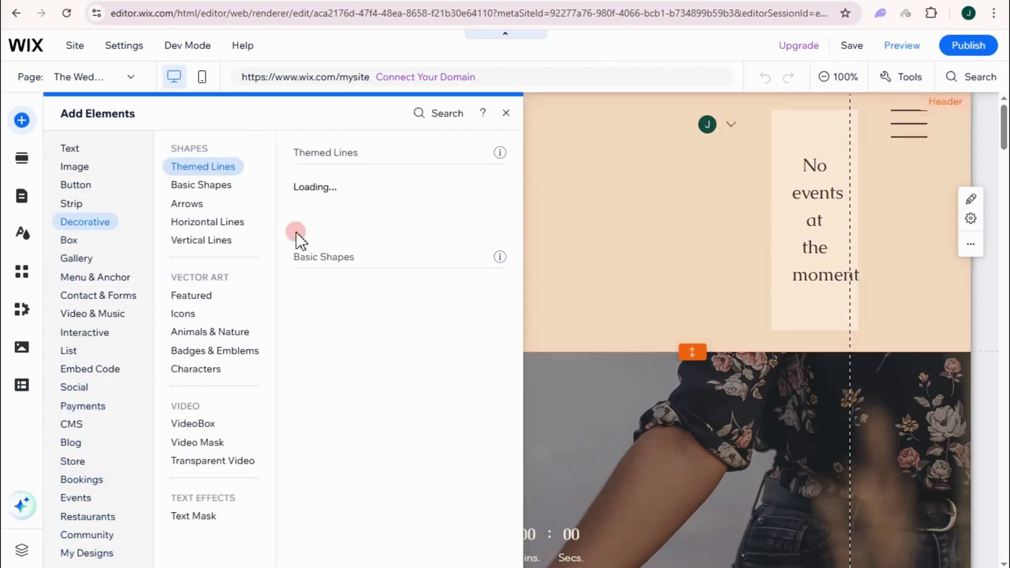
pyautogui.click(73, 167)
pyautogui.click(18, 159)
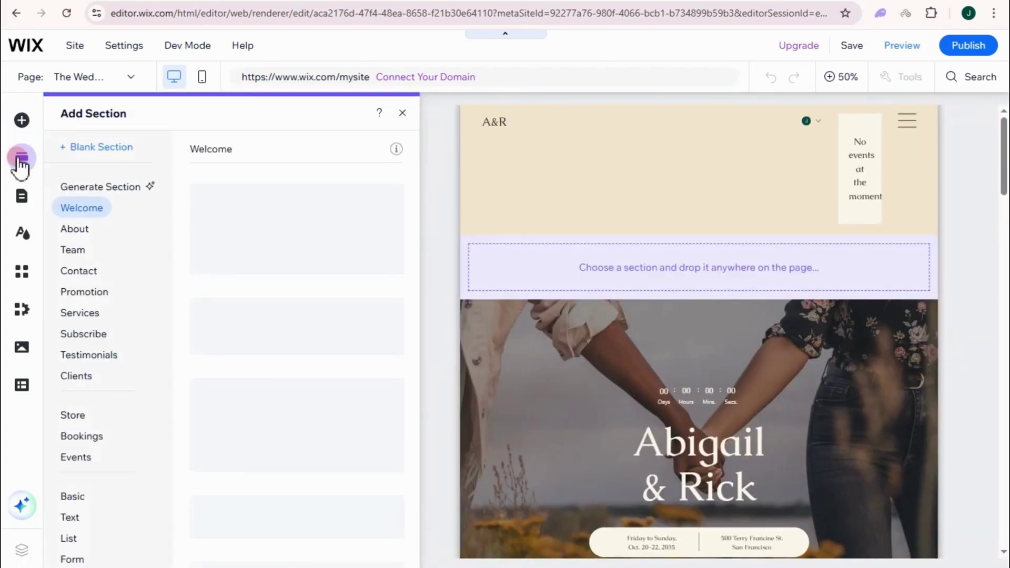
pyautogui.click(90, 228)
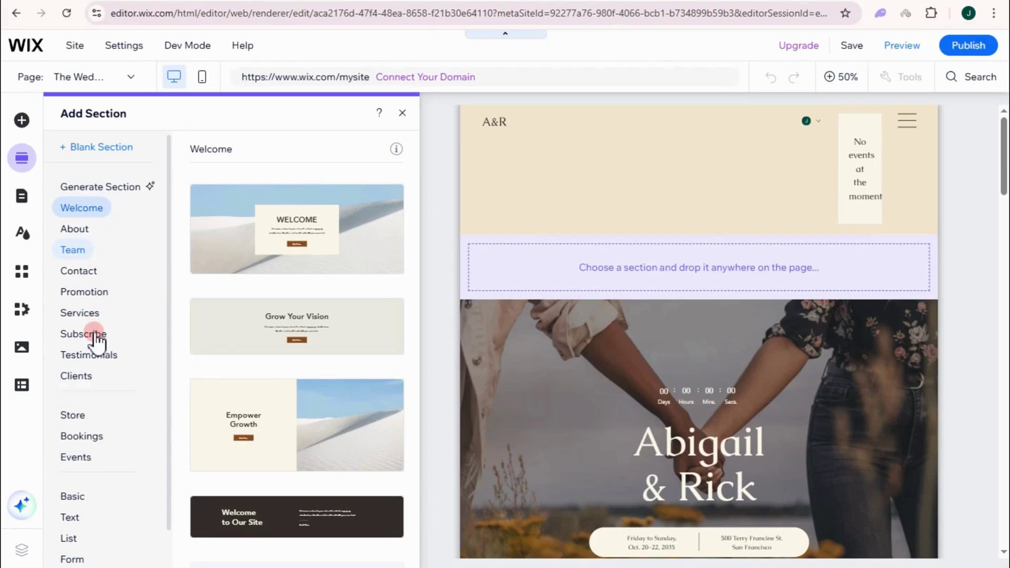
pyautogui.click(87, 316)
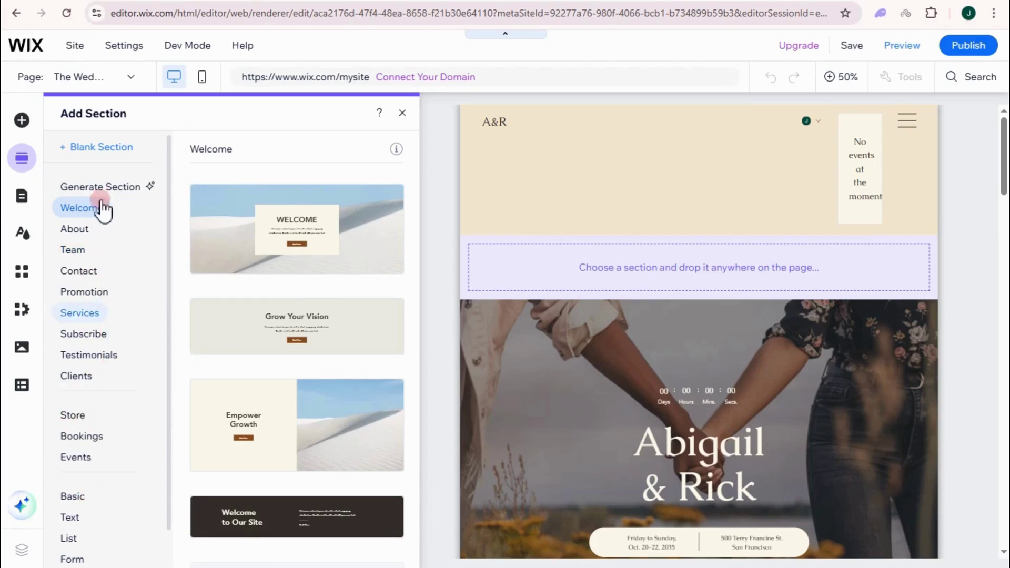
pyautogui.scroll(-1, 327, 267)
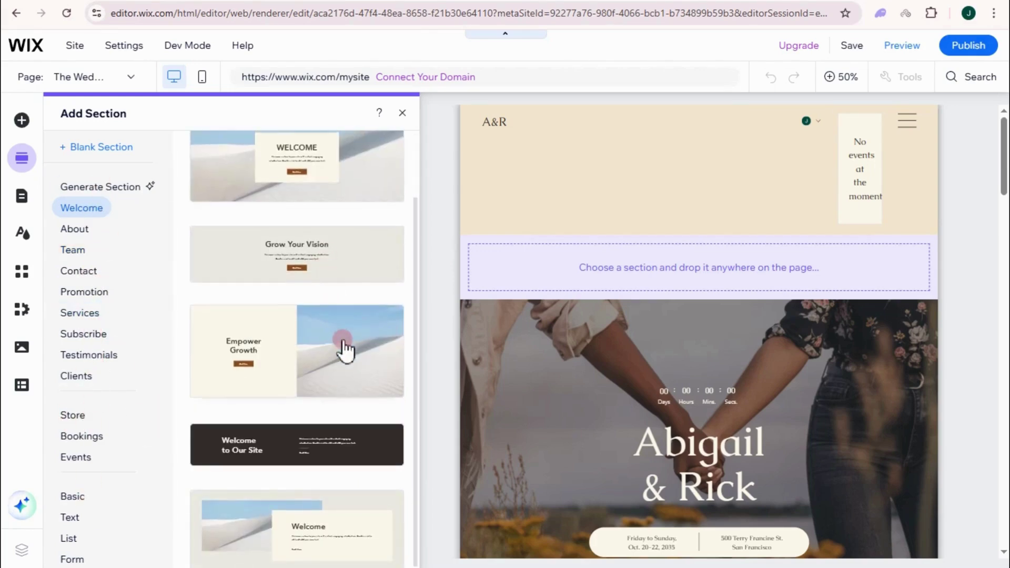
pyautogui.scroll(1, 349, 253)
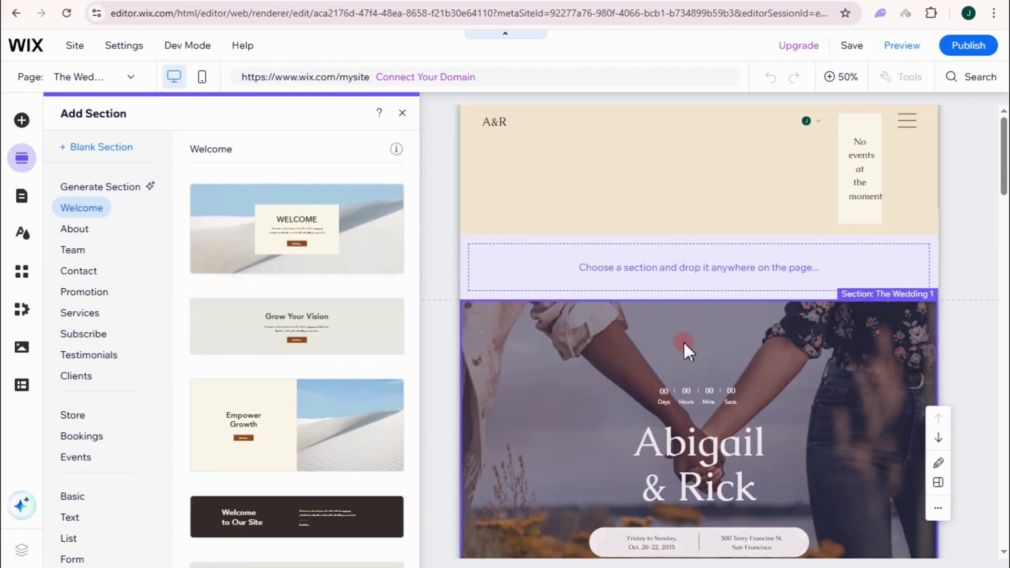
# - Look through the site's pages menu, then bring up the Site Design settings panel
pyautogui.click(17, 205)
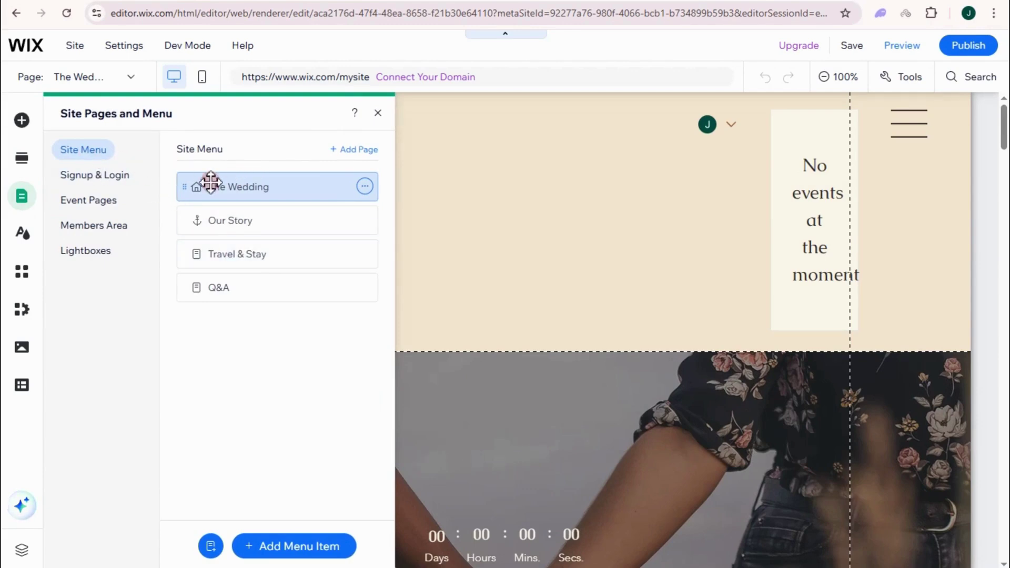
pyautogui.click(89, 156)
pyautogui.click(20, 232)
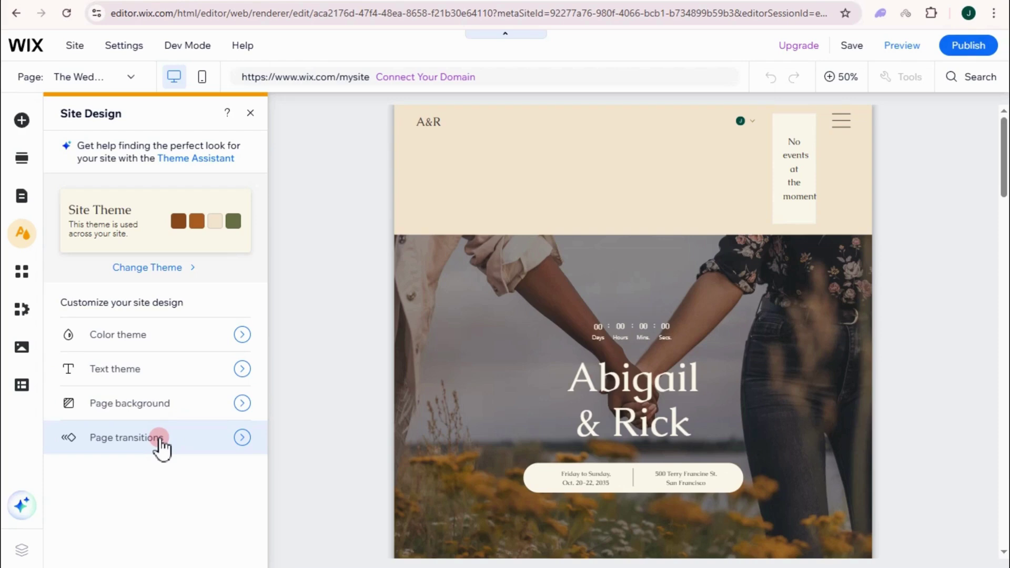
# - Search the App Market for RSVP apps and open the installed Wix Events & Tickets page
pyautogui.click(21, 272)
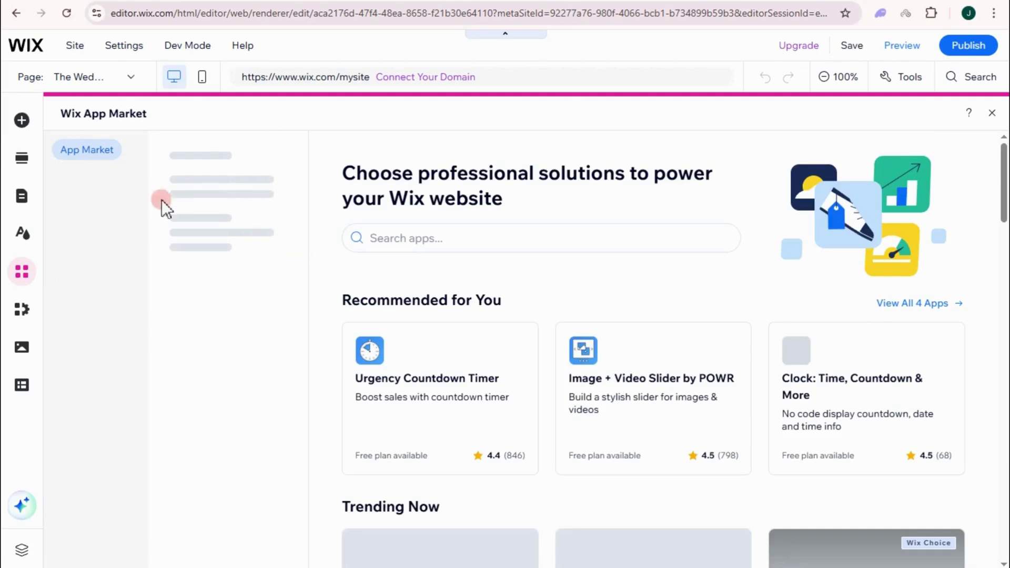
pyautogui.click(473, 240)
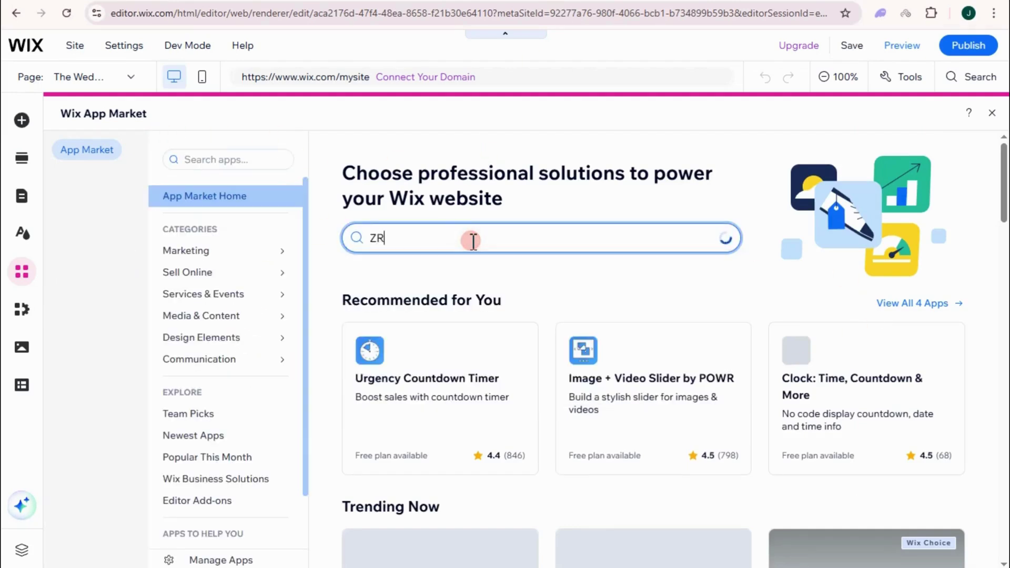
pyautogui.write('Rs')
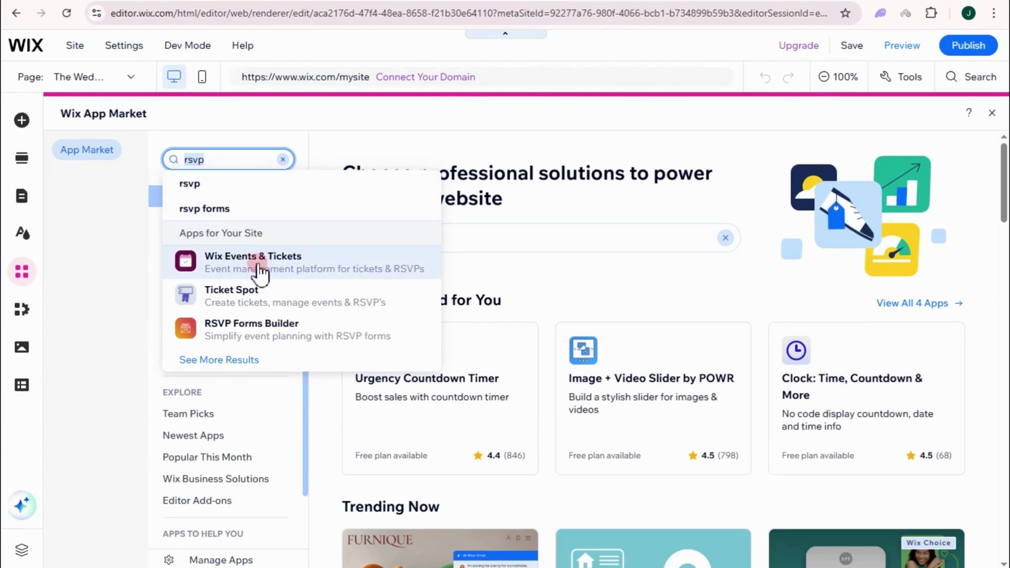
pyautogui.click(287, 268)
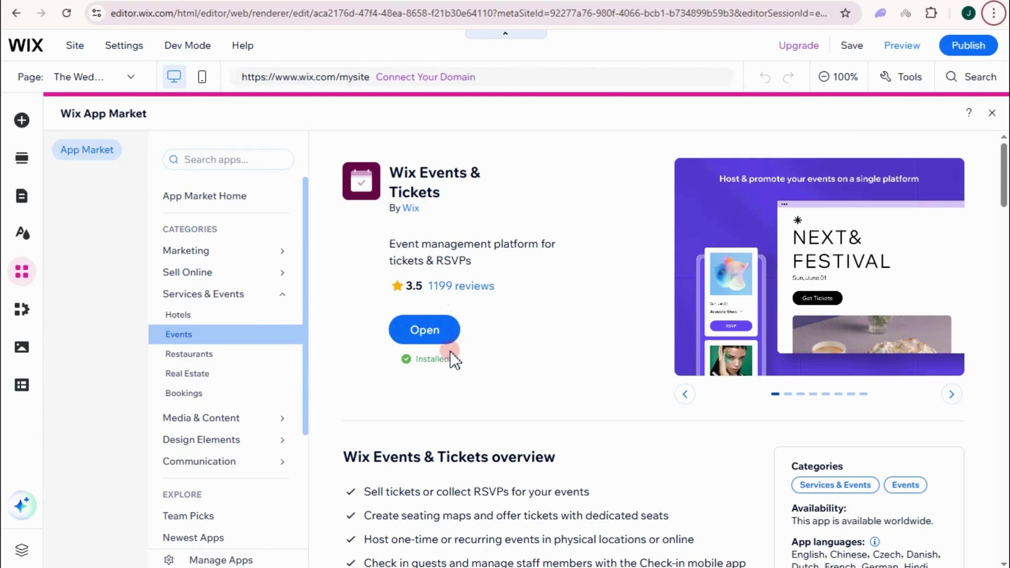
# - Open the installed Wix Events app to reach its events dashboard
pyautogui.click(425, 336)
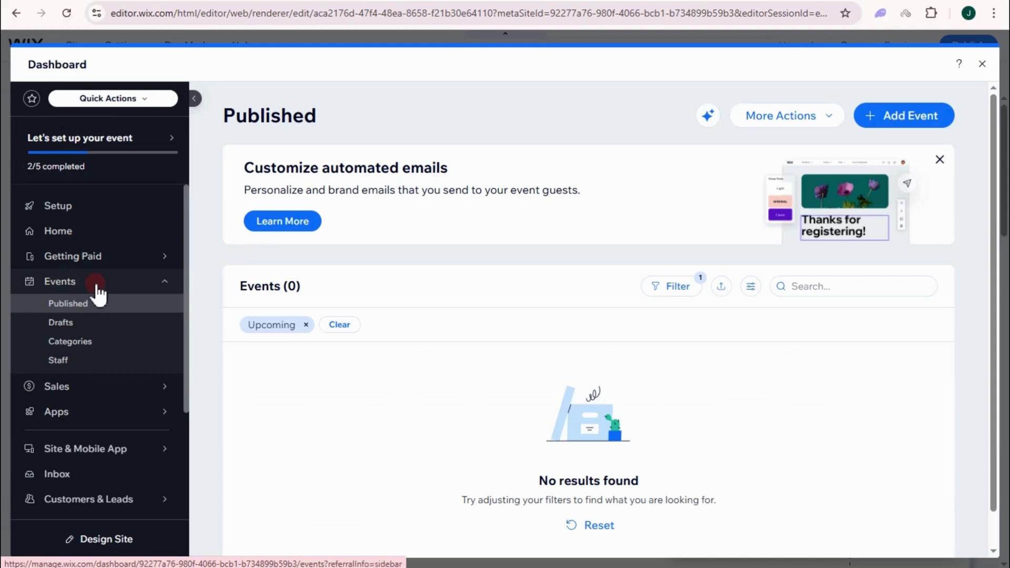
# - Start a new RSVP event and name it Cee and Ree Wedding
pyautogui.click(899, 121)
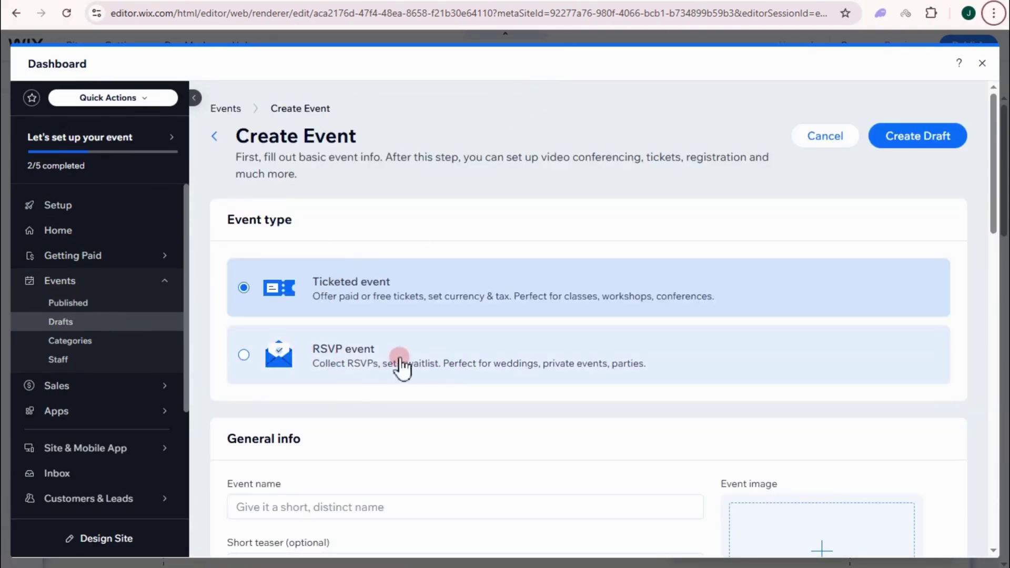
pyautogui.click(303, 368)
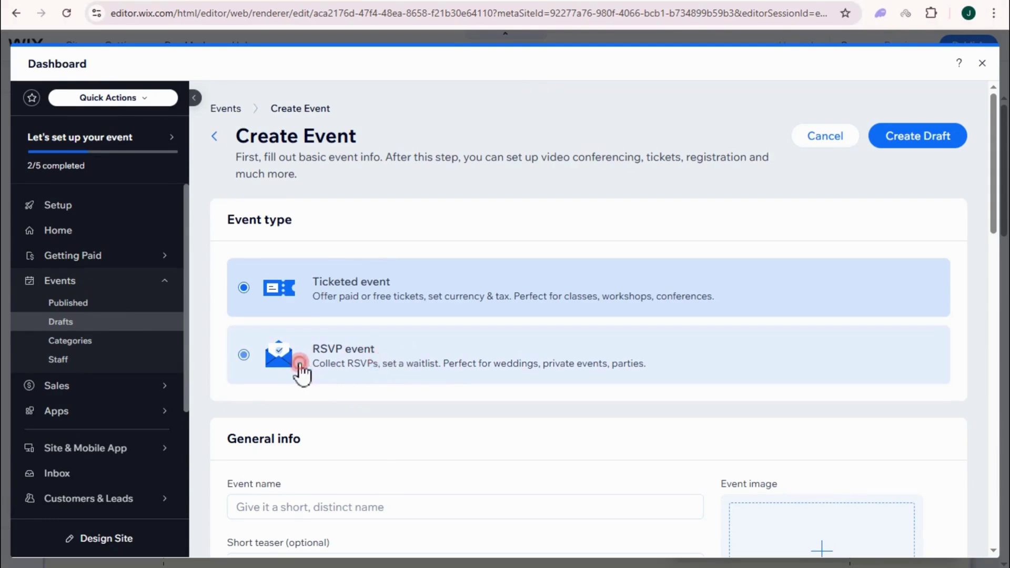
pyautogui.scroll(-3, 353, 412)
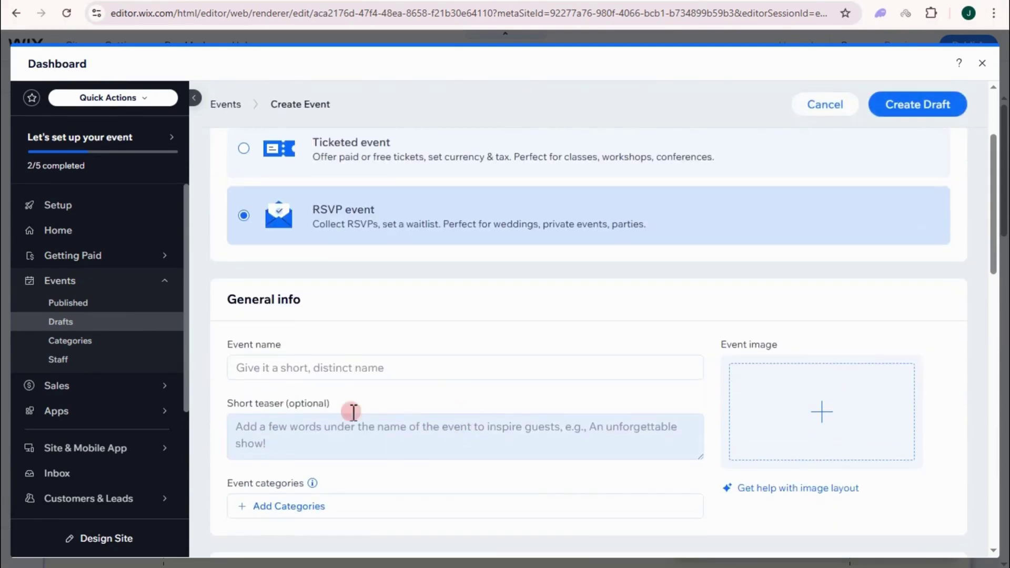
pyautogui.click(367, 372)
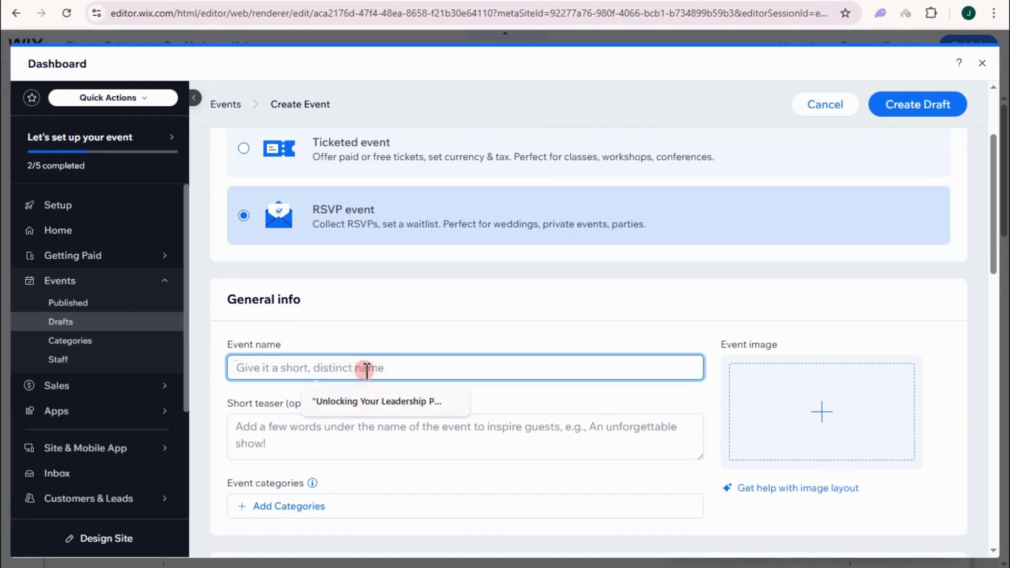
pyautogui.write('Cee and Ree Wedding')
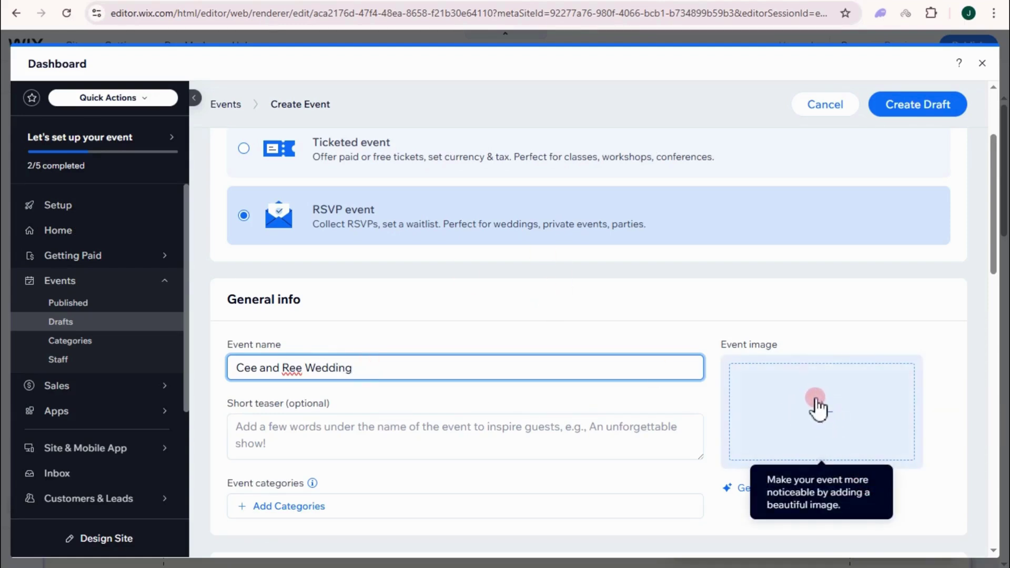
pyautogui.scroll(-3, 818, 408)
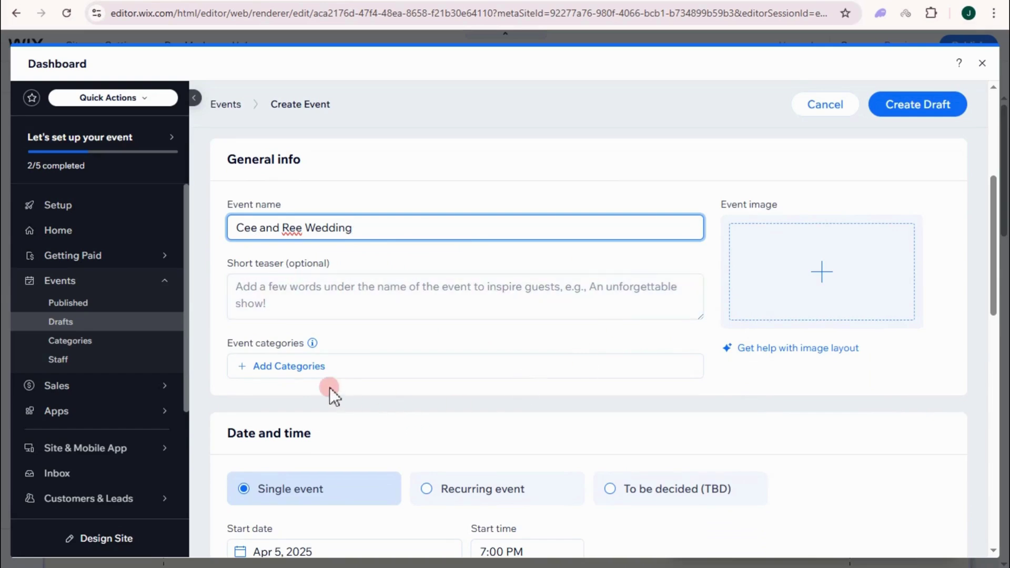
# - Create a new 'wedding' category and assign it to the event
pyautogui.click(304, 365)
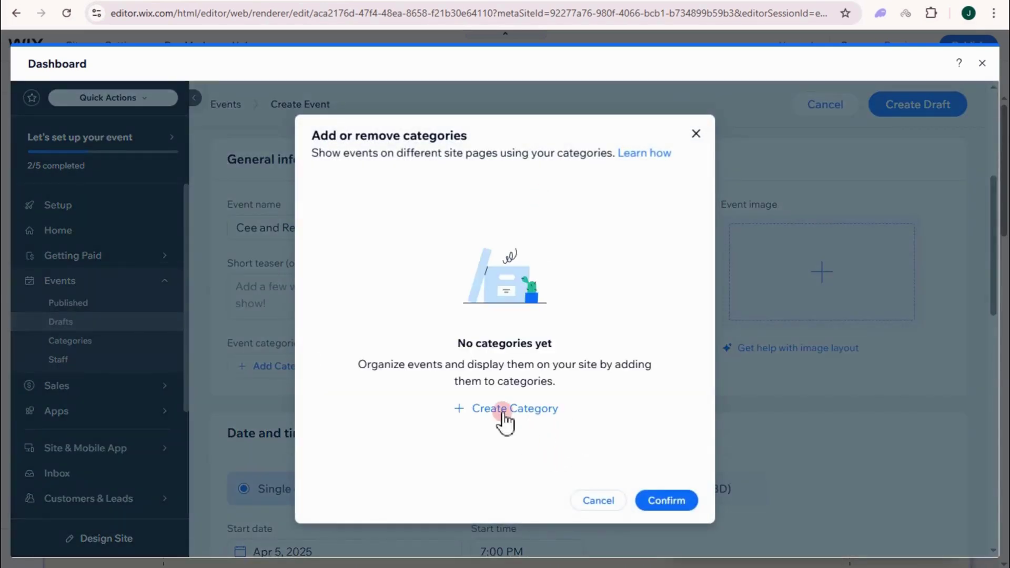
pyautogui.click(503, 411)
pyautogui.click(416, 182)
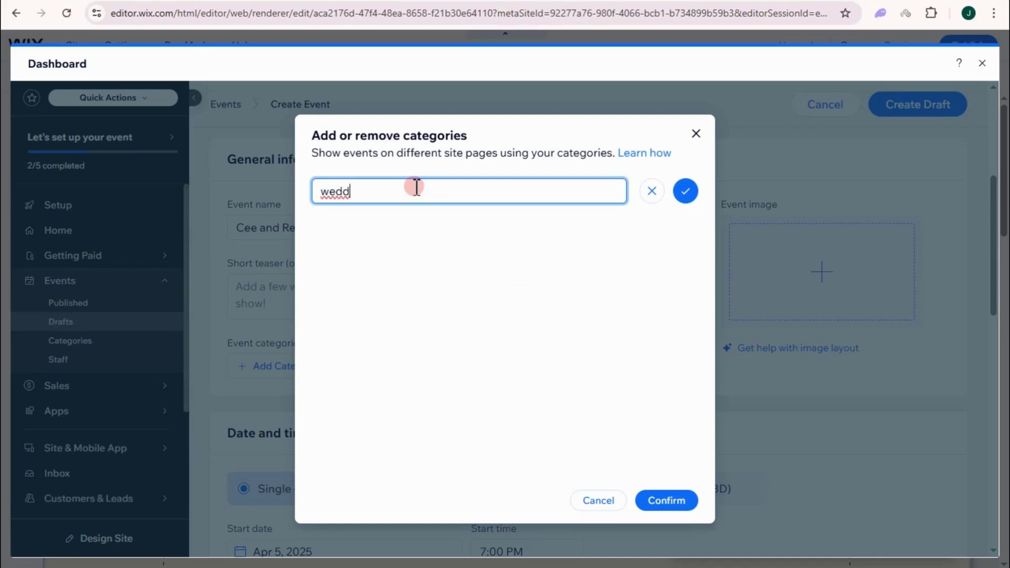
pyautogui.click(687, 192)
pyautogui.click(674, 505)
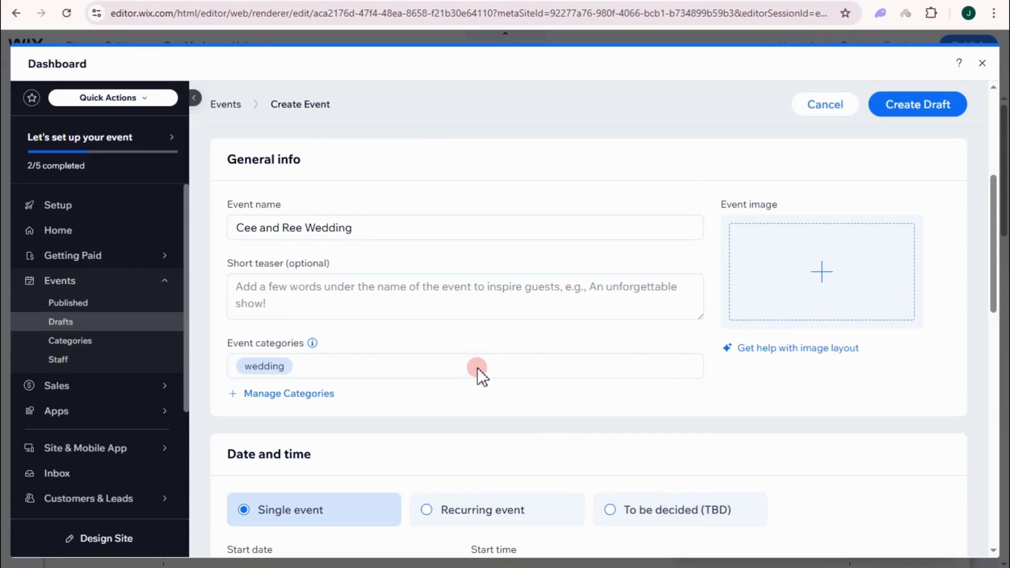
pyautogui.scroll(-3, 411, 419)
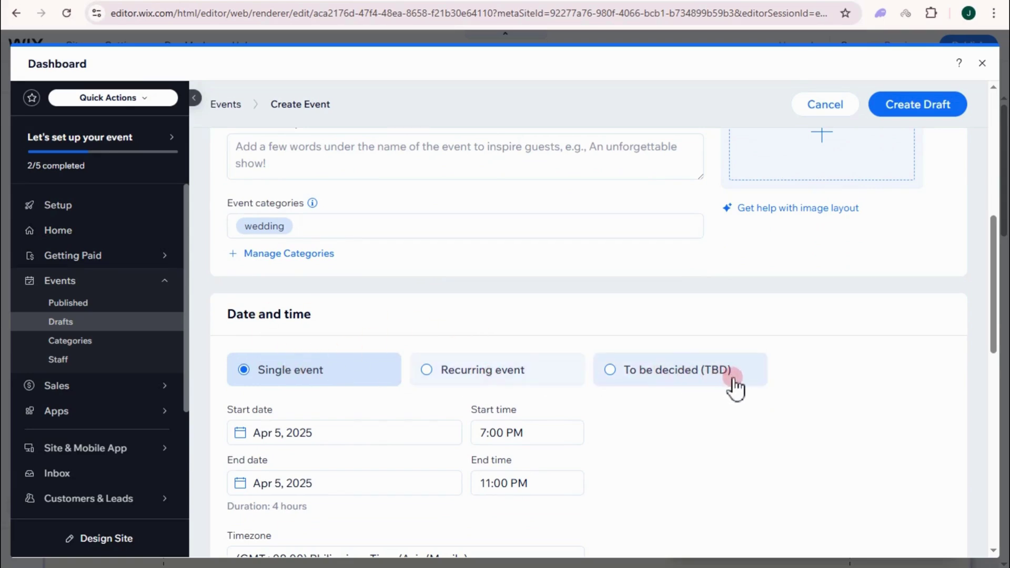
# - Set the event date to Apr 13, 2025, running from 12:50 PM to 4:30 PM
pyautogui.scroll(-1, 303, 387)
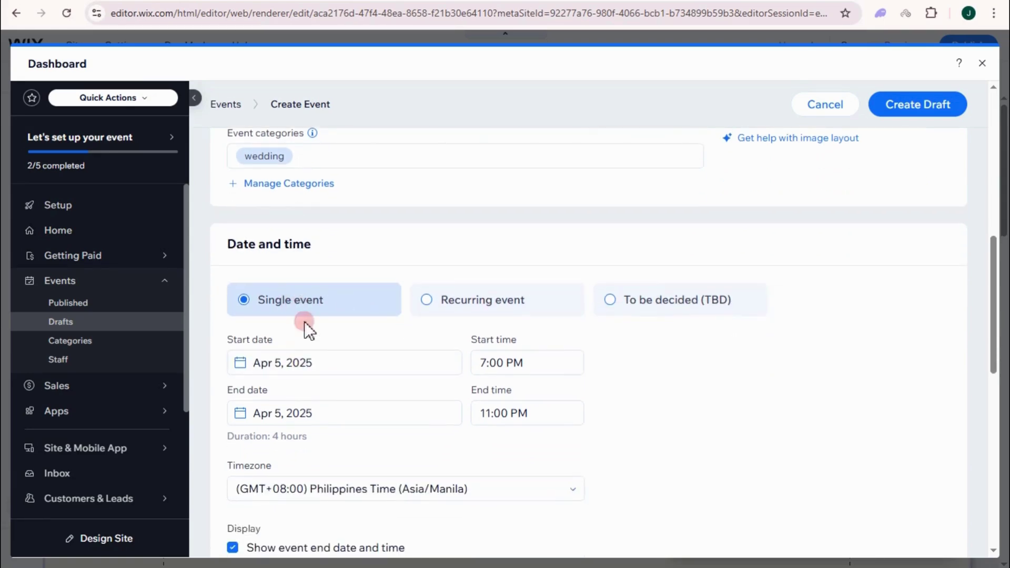
pyautogui.scroll(-1, 315, 347)
pyautogui.click(269, 292)
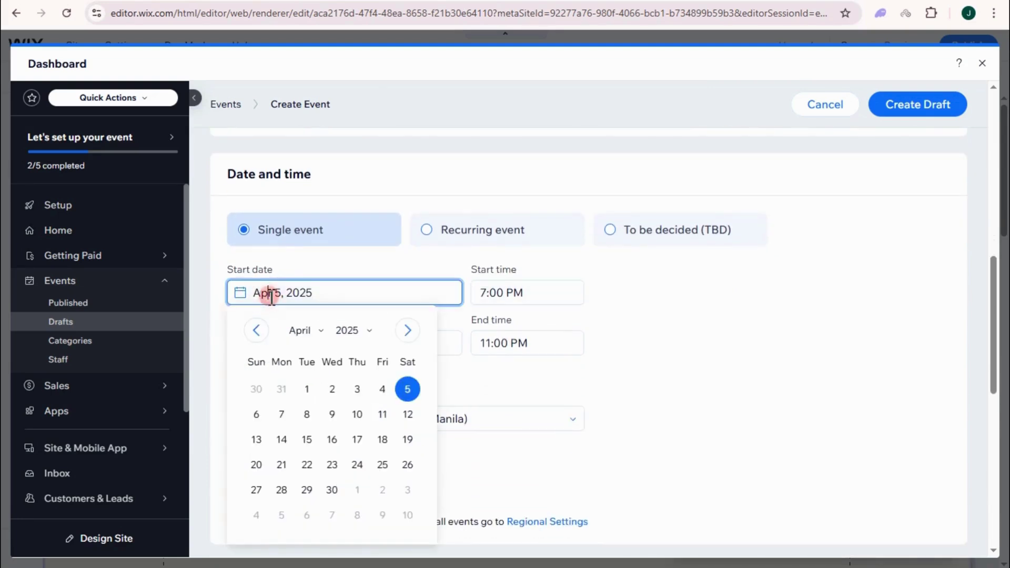
pyautogui.click(256, 439)
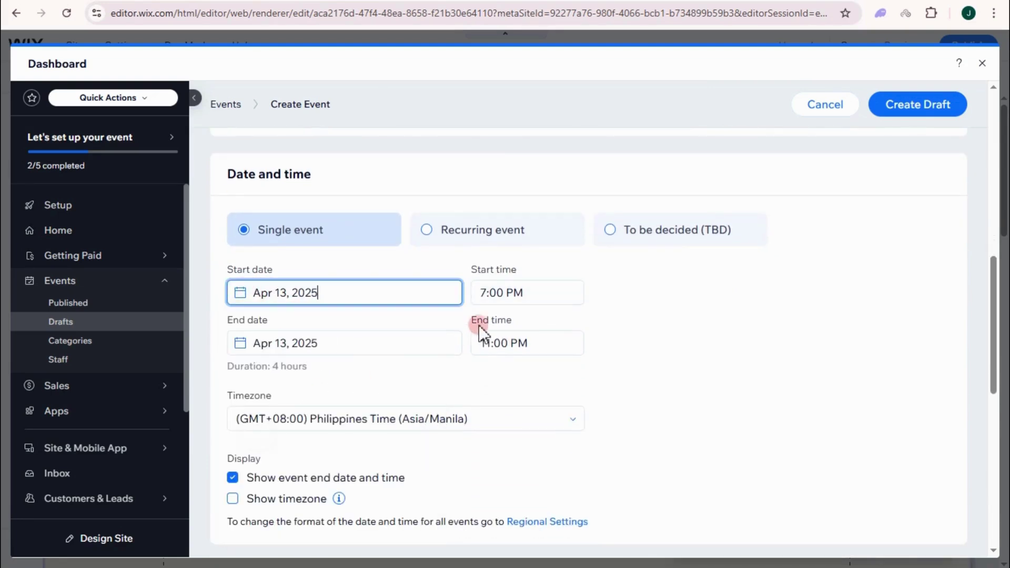
pyautogui.click(504, 295)
pyautogui.scroll(12, 518, 363)
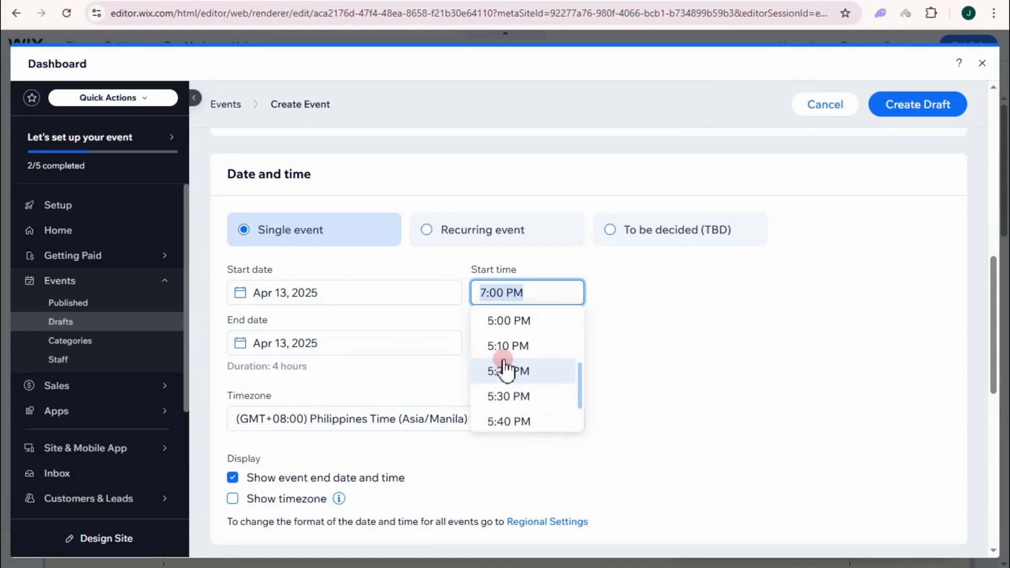
pyautogui.scroll(5, 519, 339)
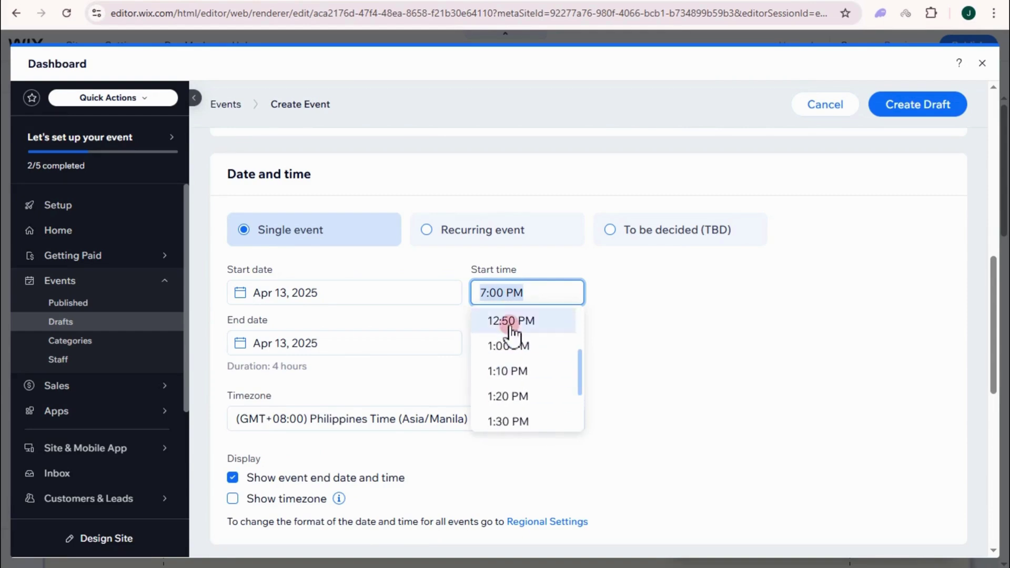
pyautogui.click(492, 322)
pyautogui.click(491, 343)
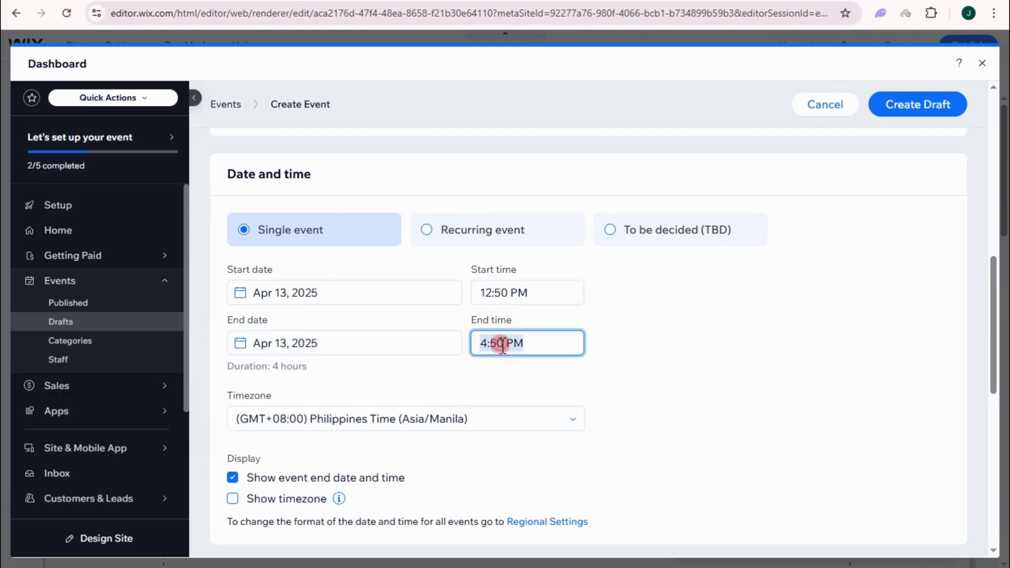
pyautogui.scroll(4, 529, 415)
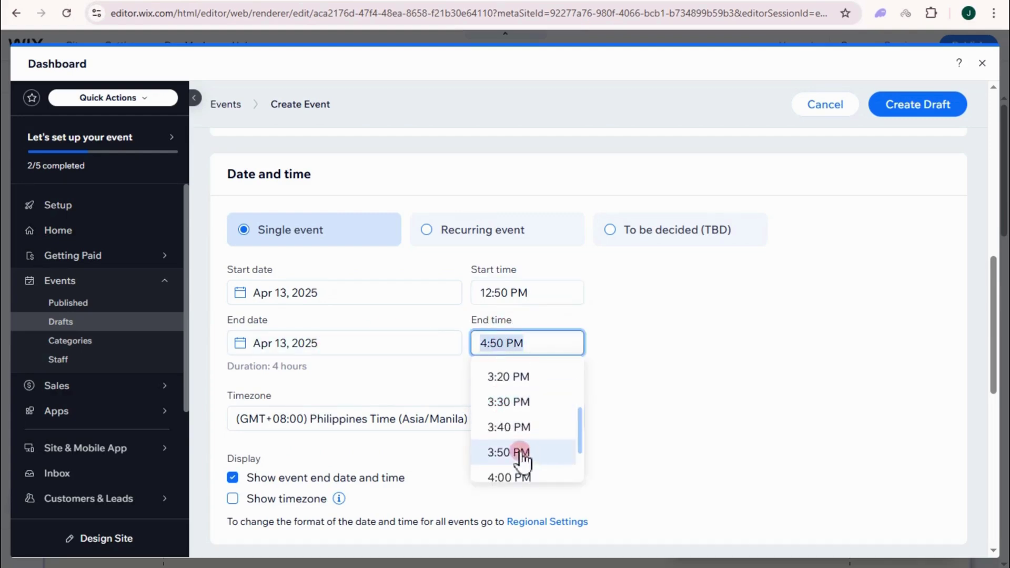
pyautogui.scroll(-3, 523, 421)
pyautogui.click(521, 413)
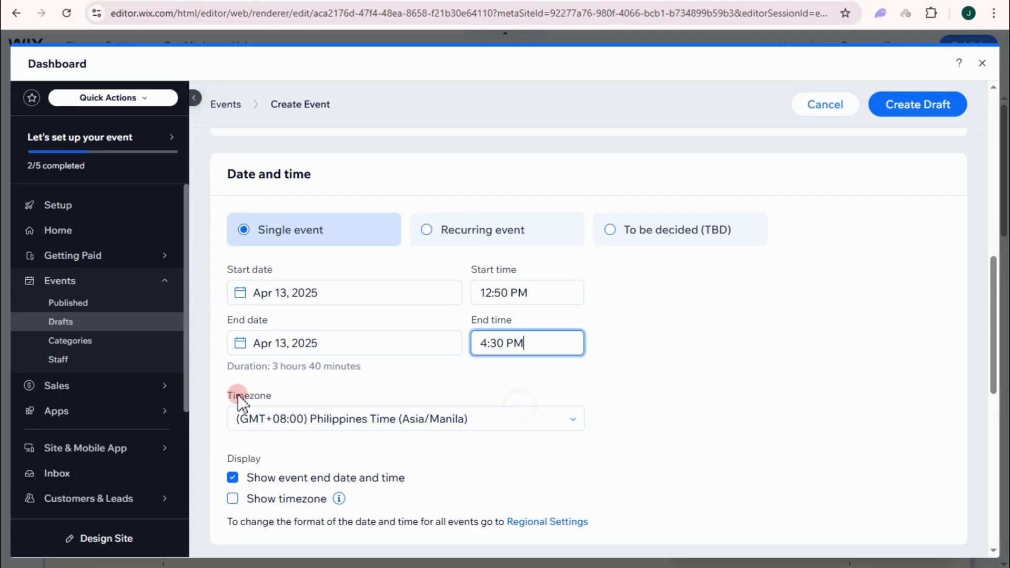
# - Set the event timezone to Hong Kong Time (GMT+08:00)
pyautogui.scroll(-3, 316, 413)
pyautogui.click(366, 282)
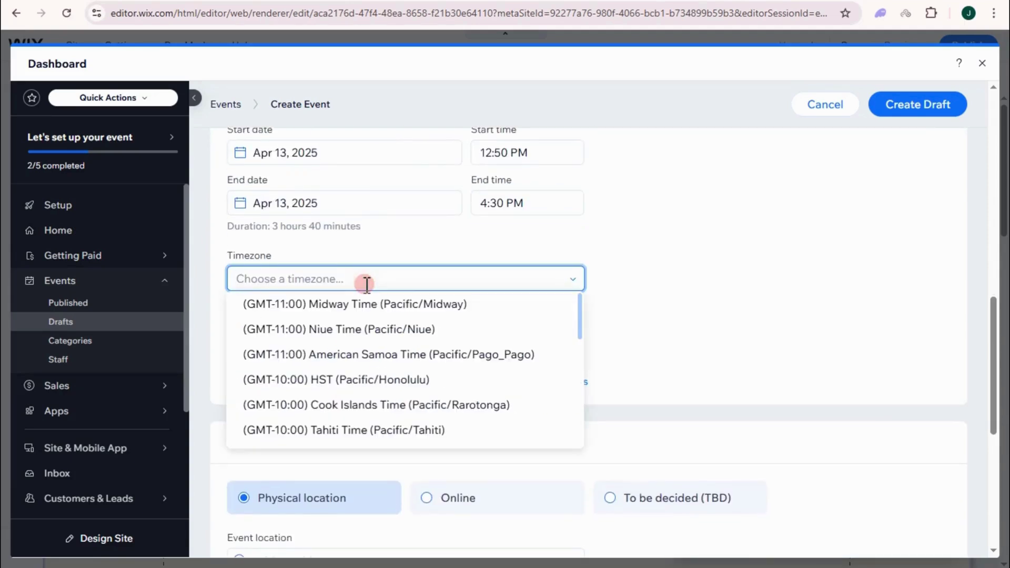
pyautogui.write('hong')
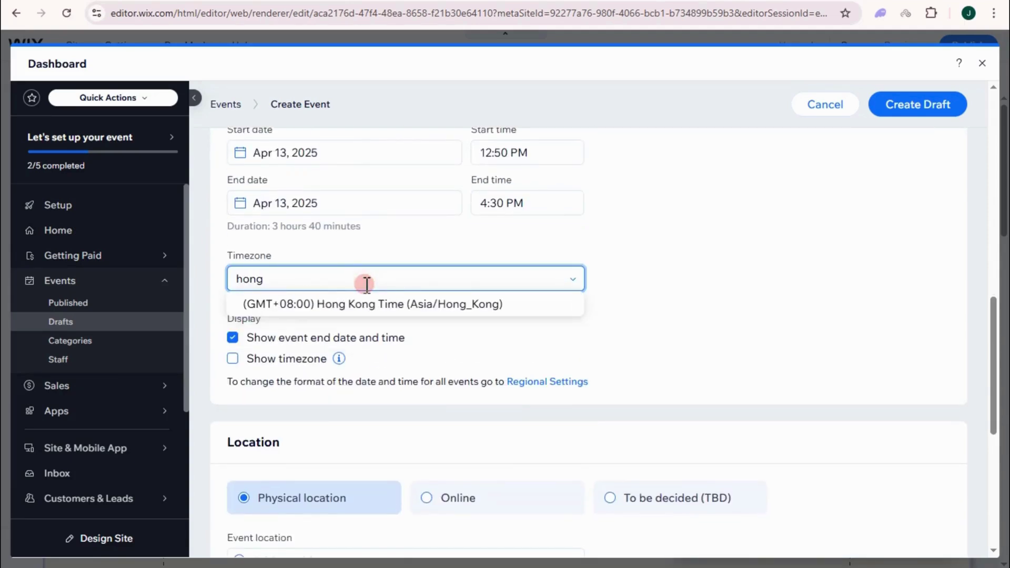
pyautogui.click(367, 305)
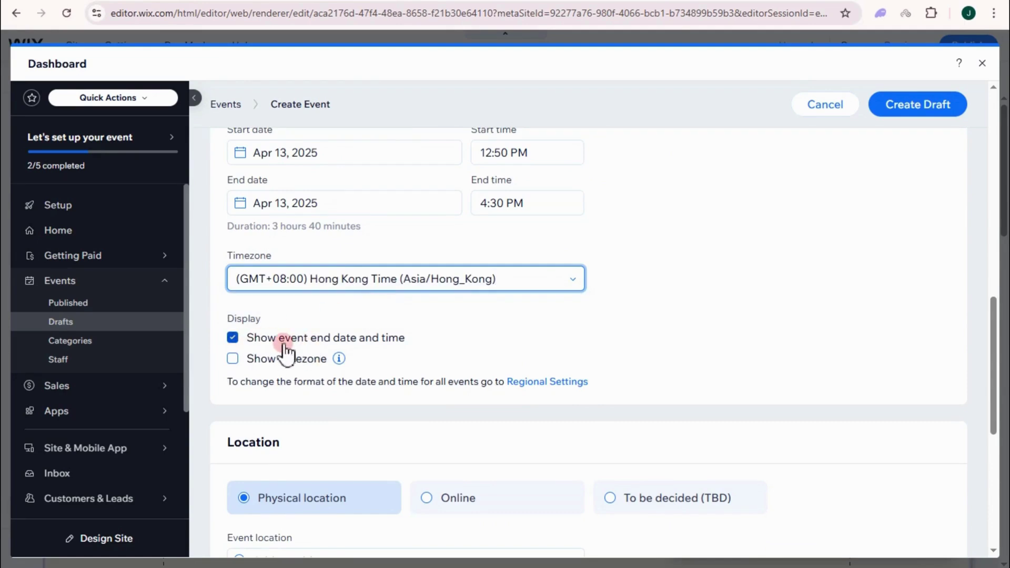
pyautogui.scroll(-1, 387, 345)
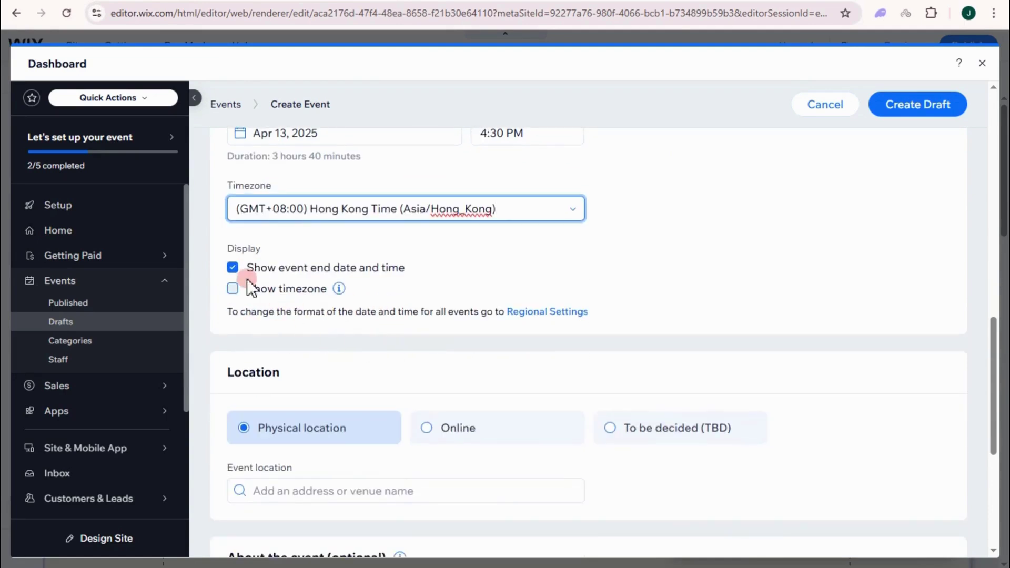
pyautogui.scroll(-2, 337, 355)
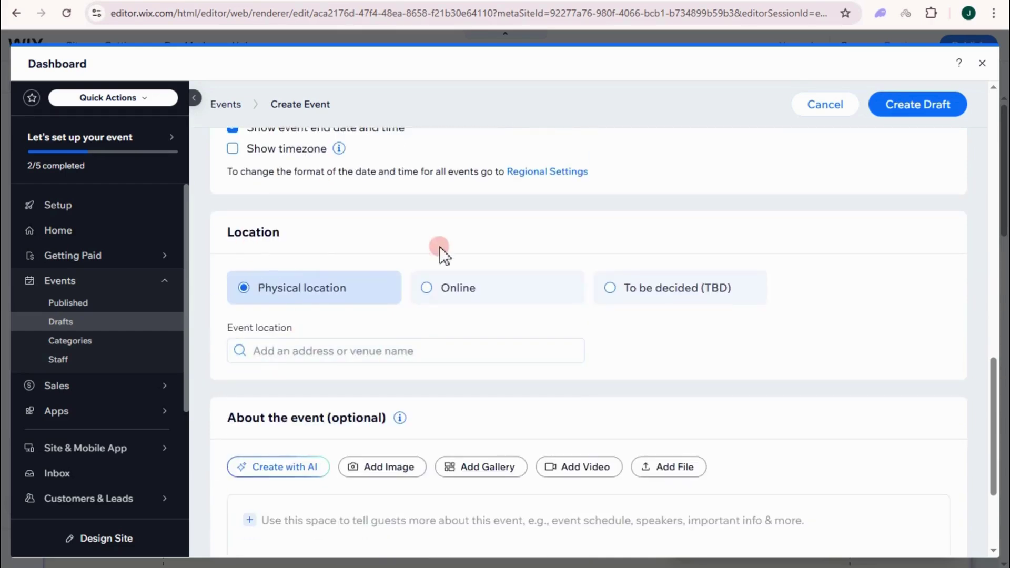
# - Set the event location to the Hong Kong Bistro address in Seattle
pyautogui.click(341, 358)
pyautogui.write('Hong')
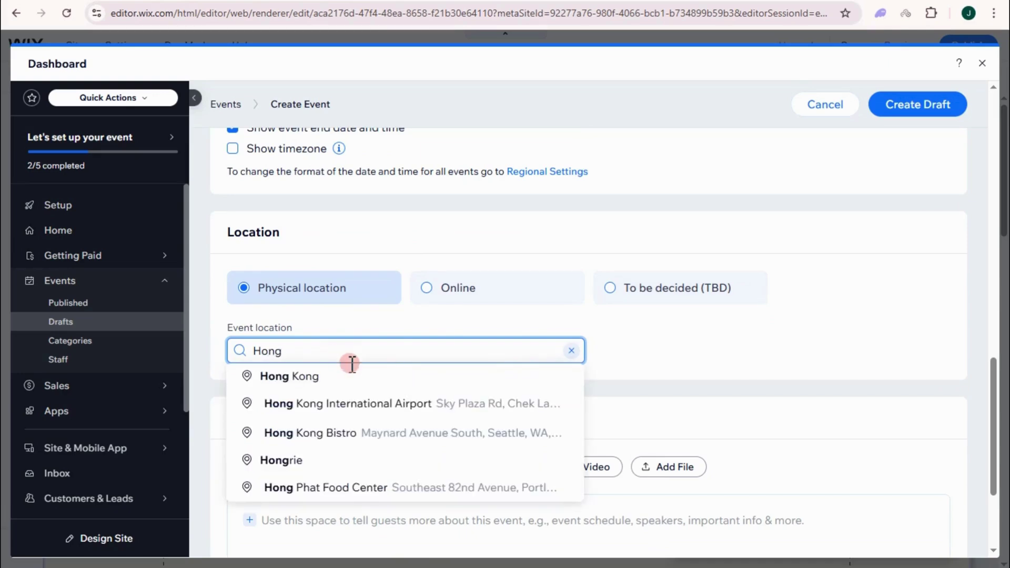
pyautogui.click(396, 433)
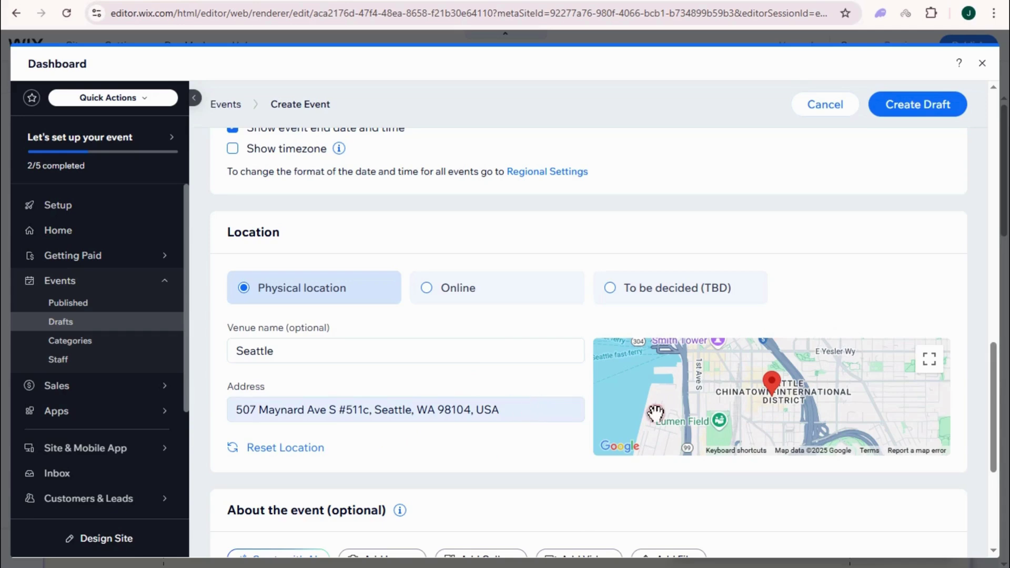
pyautogui.scroll(-3, 537, 404)
pyautogui.scroll(-2, 536, 403)
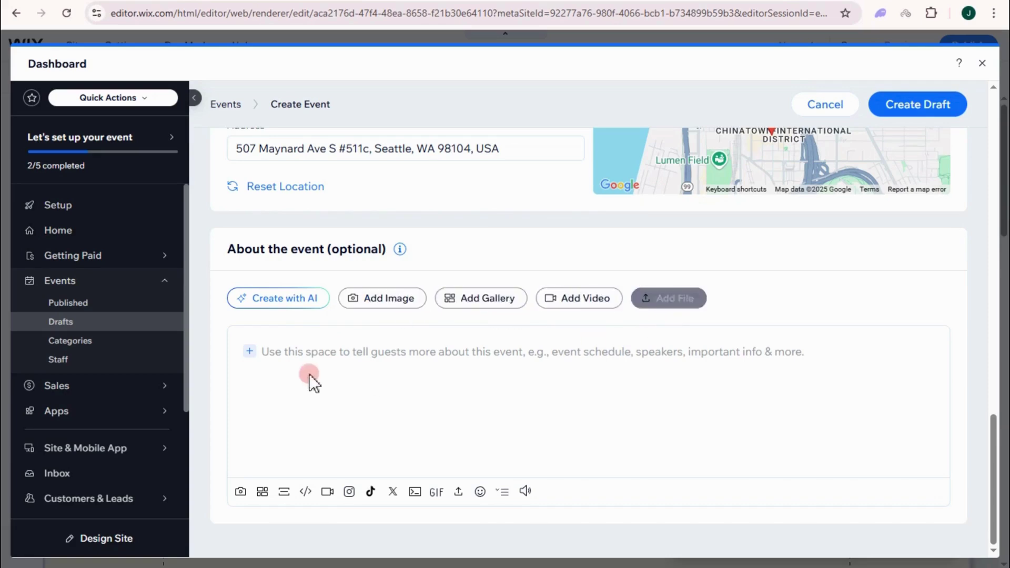
pyautogui.click(291, 375)
pyautogui.click(314, 359)
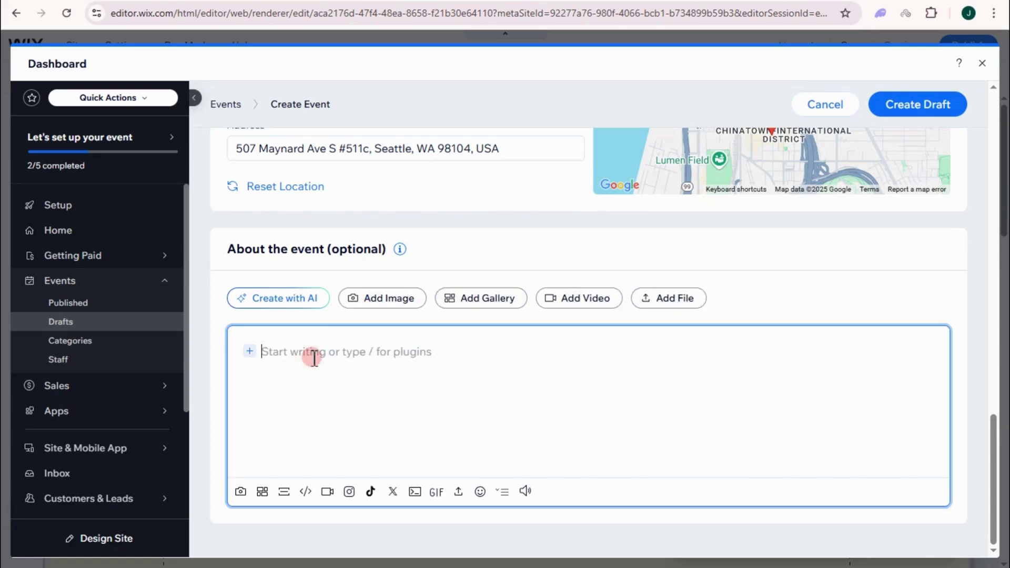
pyautogui.scroll(15, 347, 327)
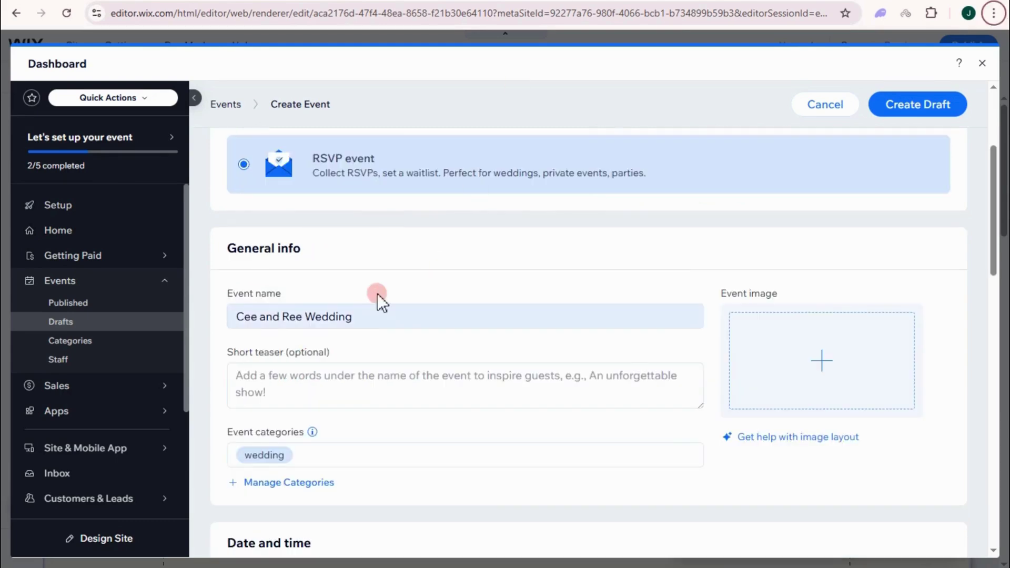
# - Save Cee and Ree Wedding as a draft and browse its settings down to Event policies
pyautogui.click(917, 116)
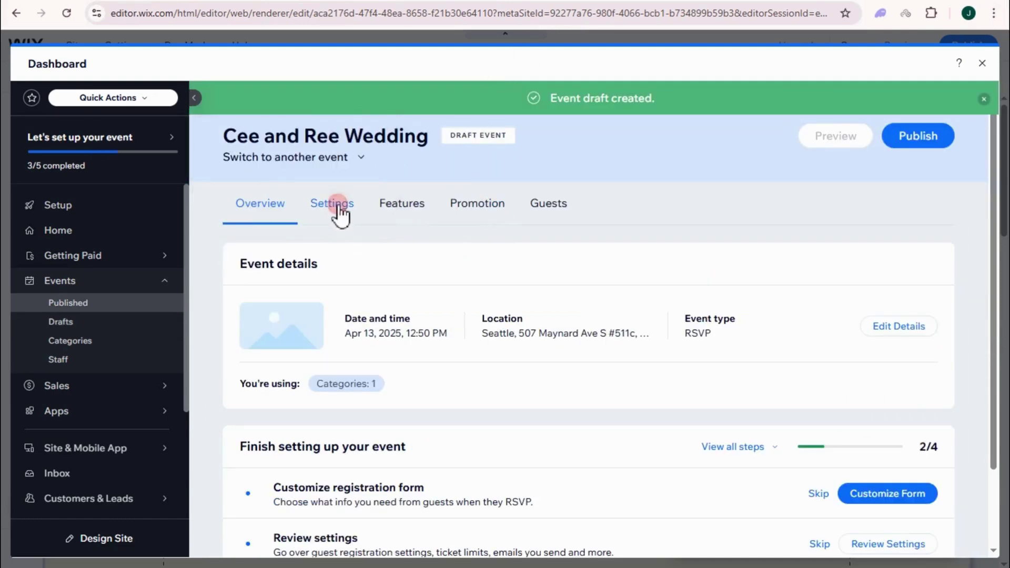
pyautogui.click(340, 210)
pyautogui.scroll(-3, 285, 313)
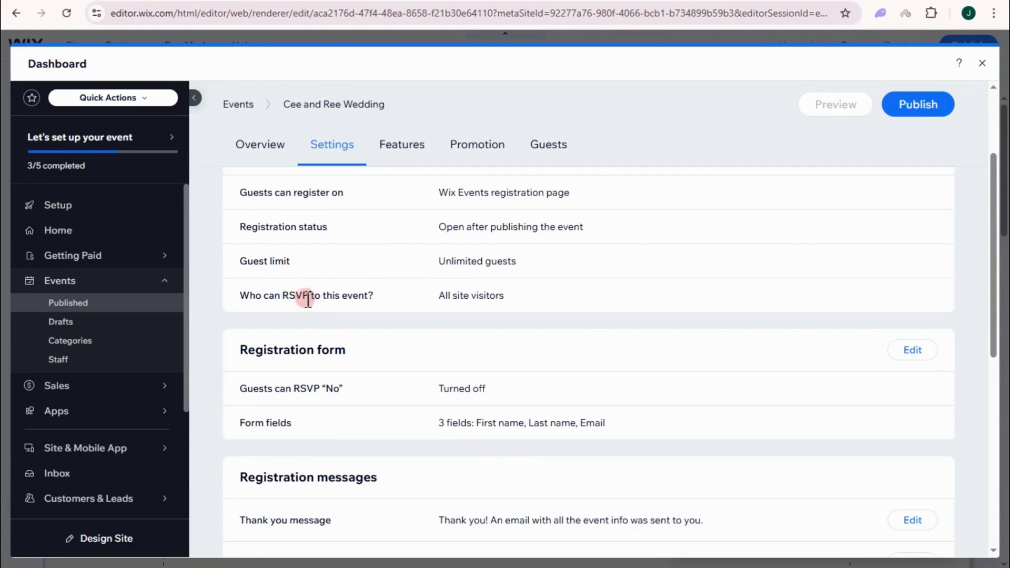
pyautogui.scroll(3, 900, 224)
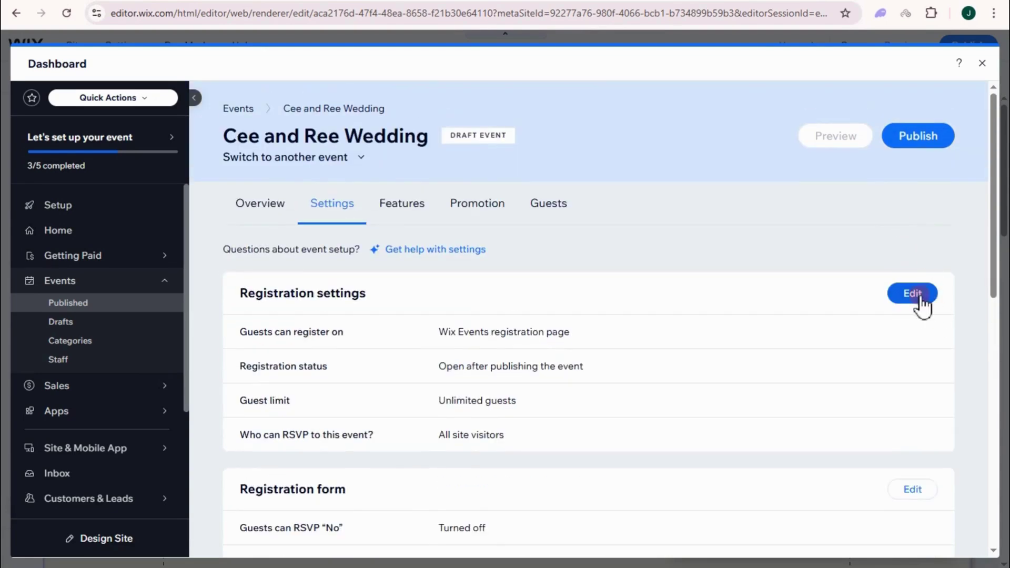
pyautogui.scroll(-5, 337, 381)
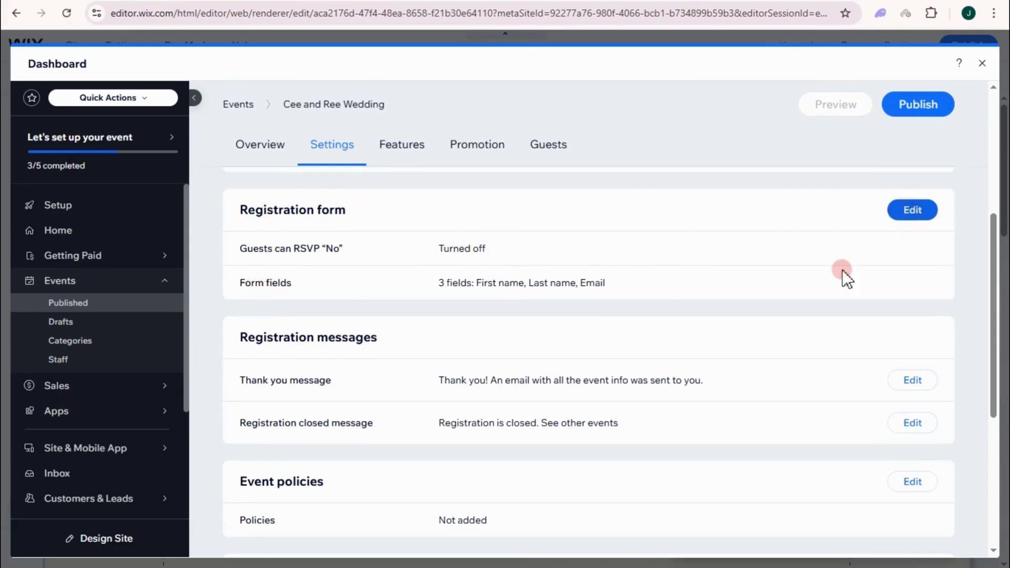
pyautogui.scroll(-5, 695, 229)
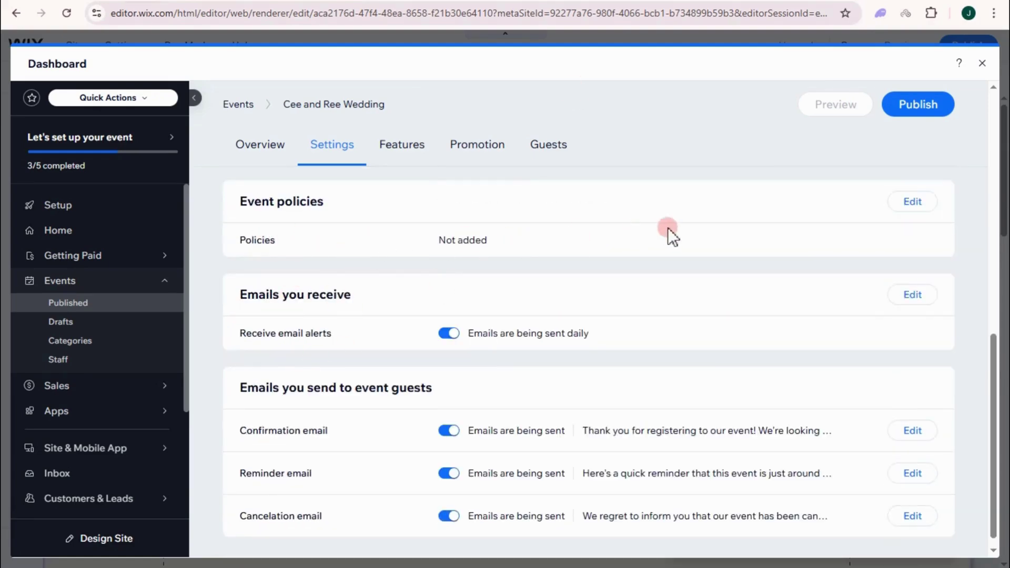
# - Add a 'How to RSVP' event policy and return to the event settings
pyautogui.click(917, 204)
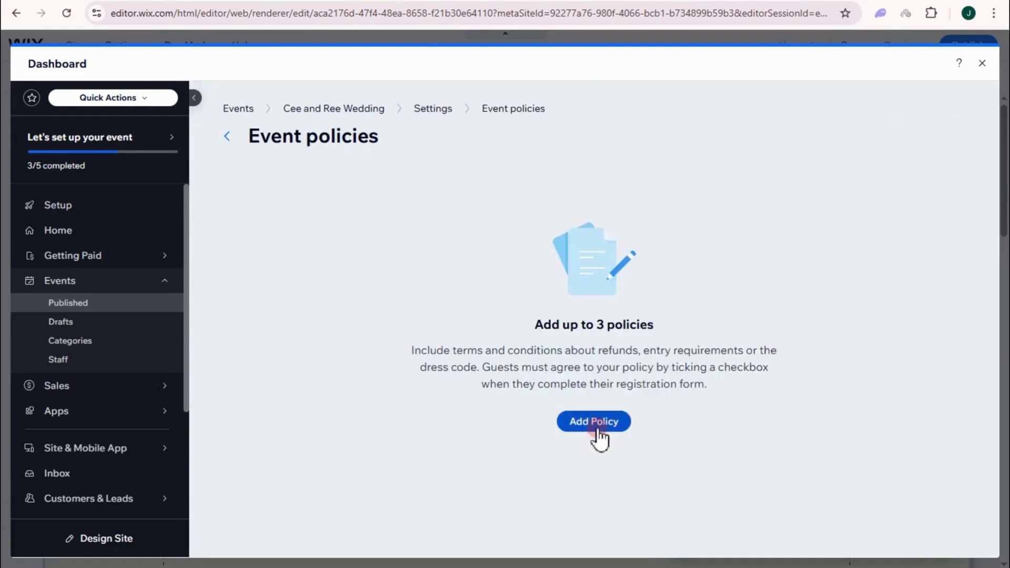
pyautogui.click(597, 424)
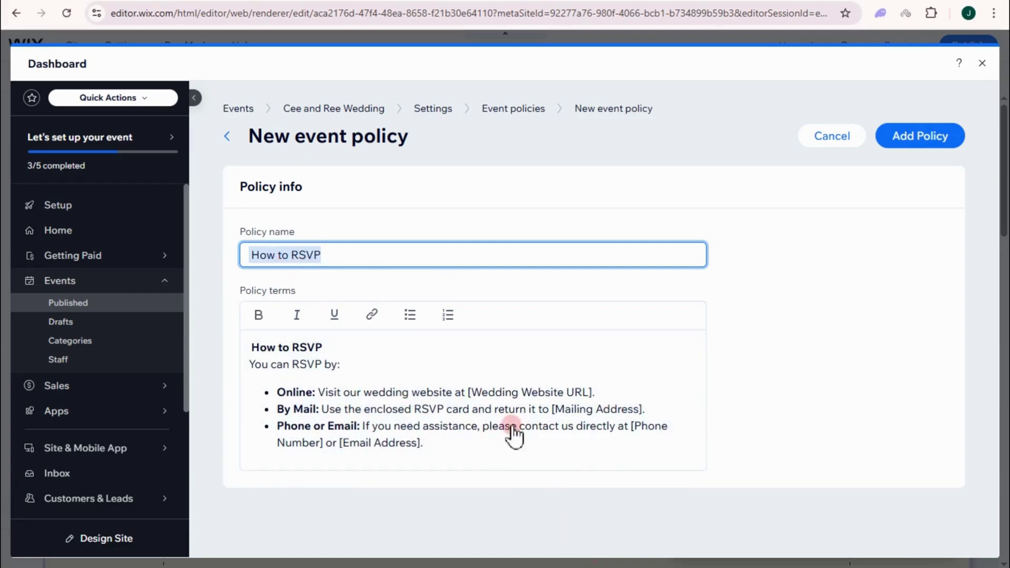
pyautogui.click(931, 142)
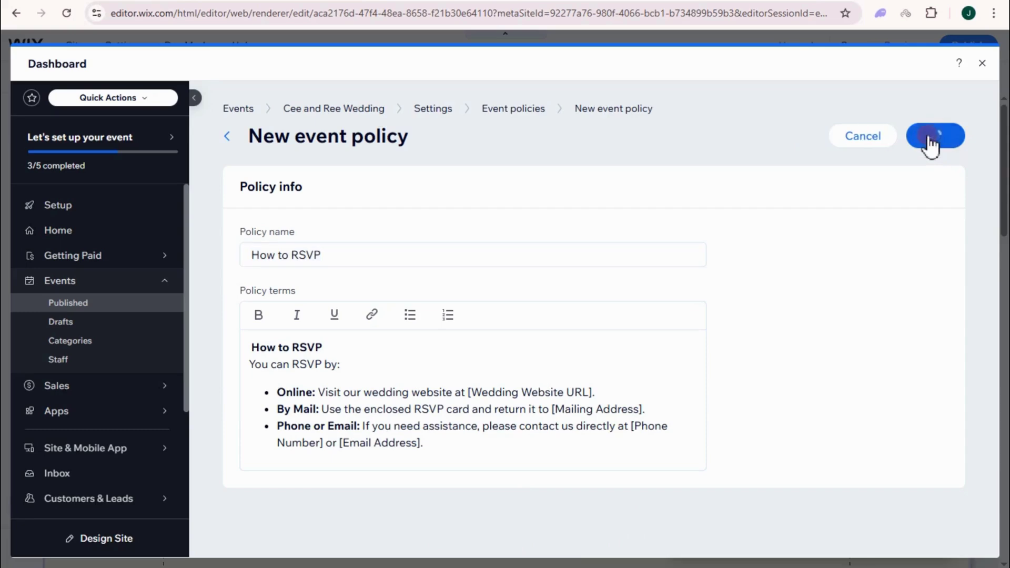
pyautogui.click(227, 136)
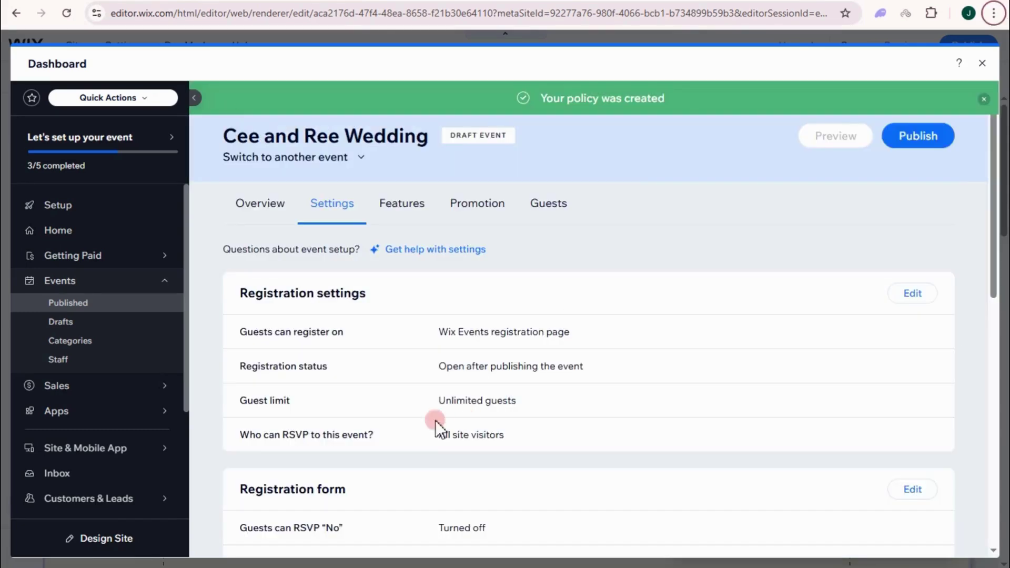
# - Toggle reminder and cancelation emails off and back on, then view the Features tab
pyautogui.scroll(-5, 416, 439)
pyautogui.scroll(-6, 397, 459)
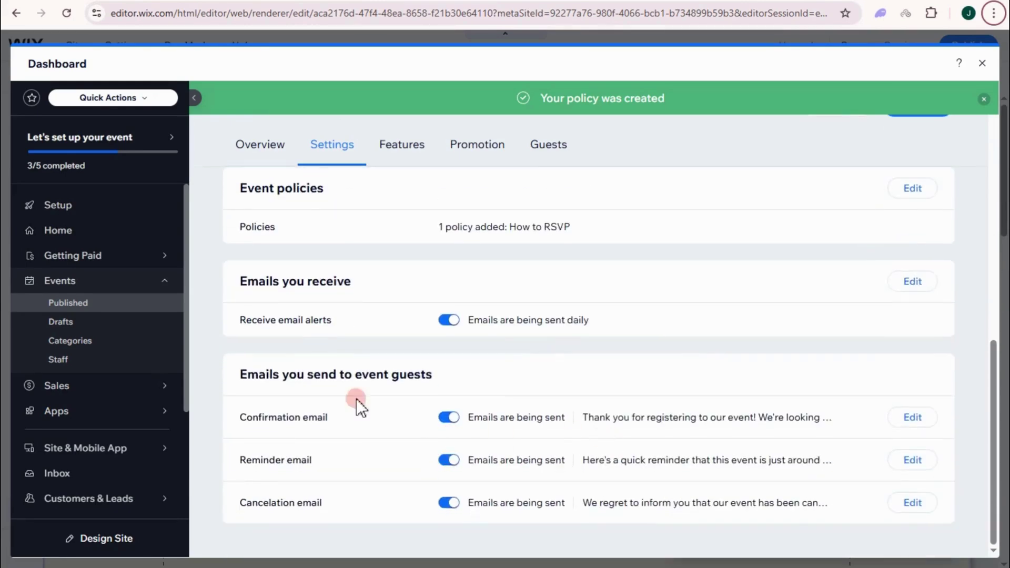
pyautogui.click(446, 465)
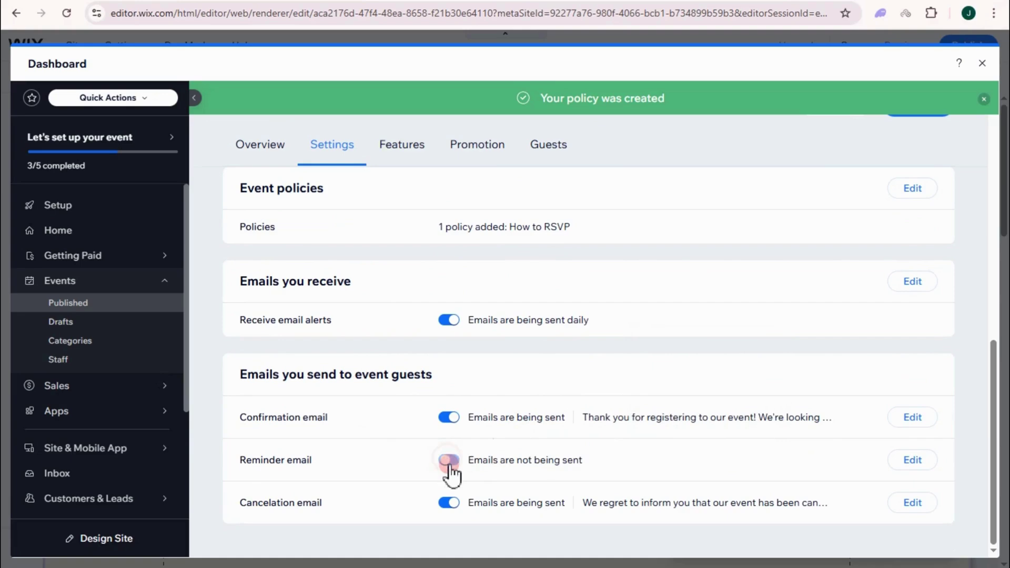
pyautogui.click(448, 466)
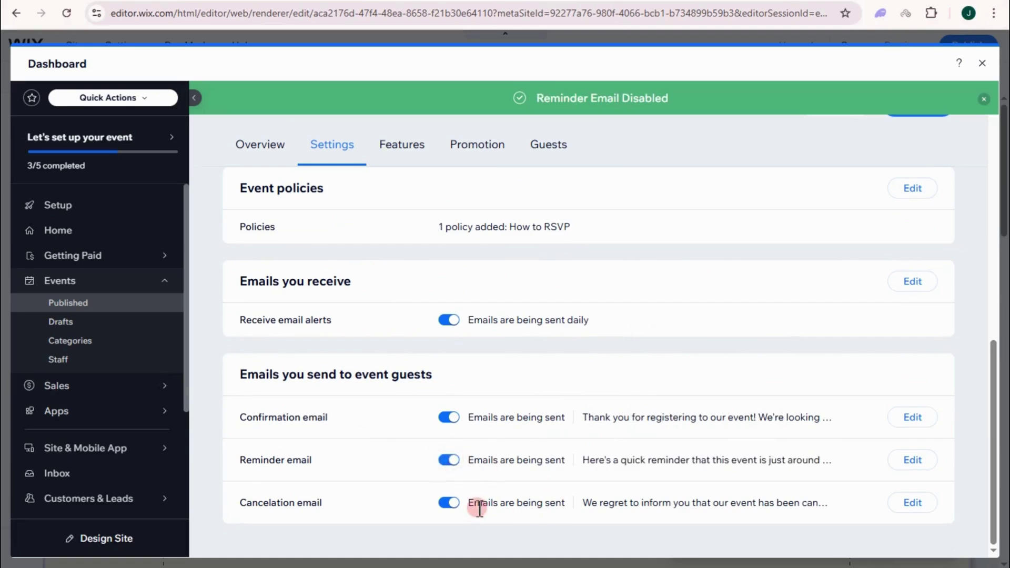
pyautogui.click(447, 505)
pyautogui.click(448, 505)
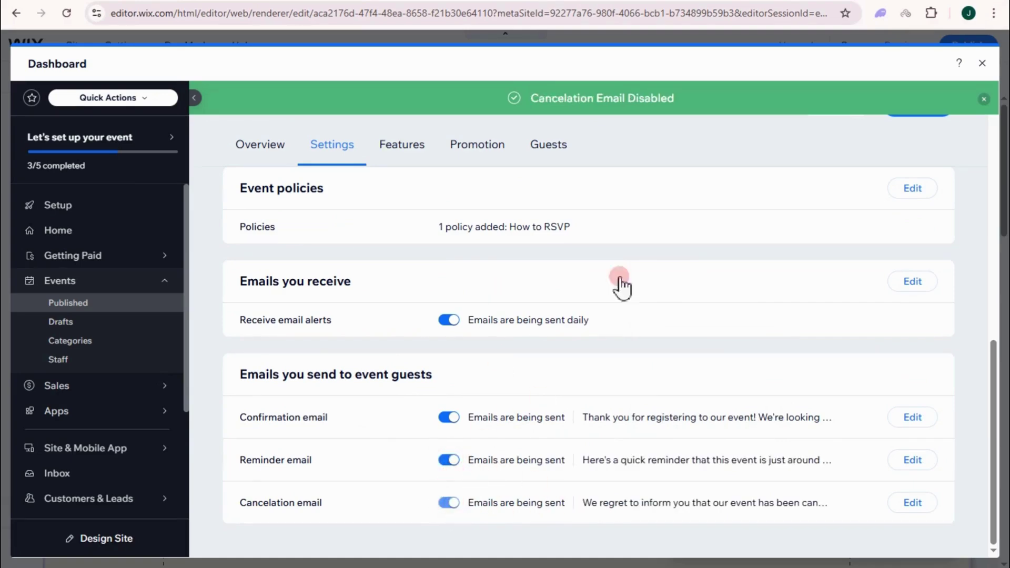
pyautogui.click(417, 157)
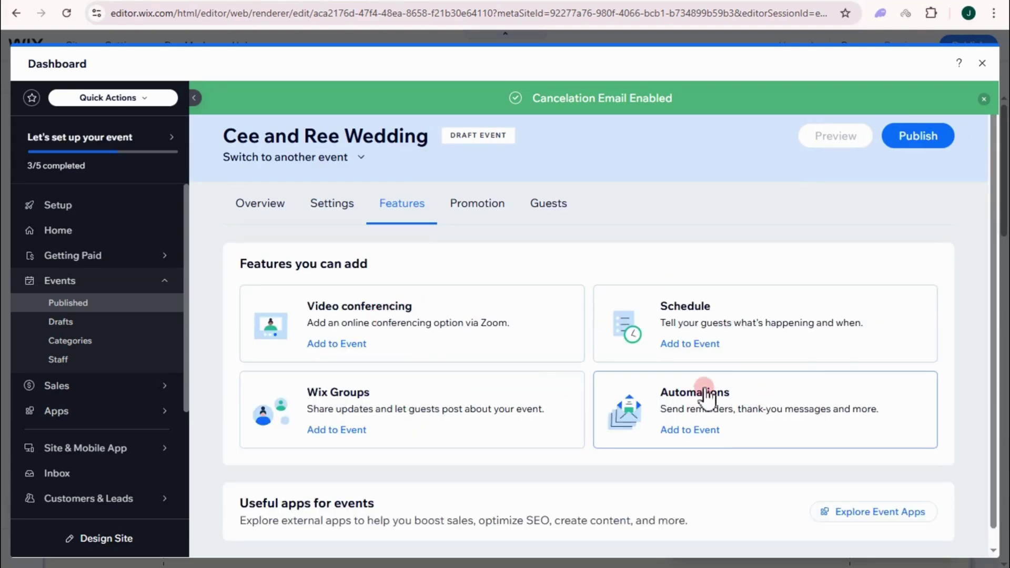
# - Review the Promotion tab's Email, Social media and SEO options, then view the Guests tab
pyautogui.scroll(-1, 763, 400)
pyautogui.scroll(1, 632, 279)
pyautogui.click(476, 189)
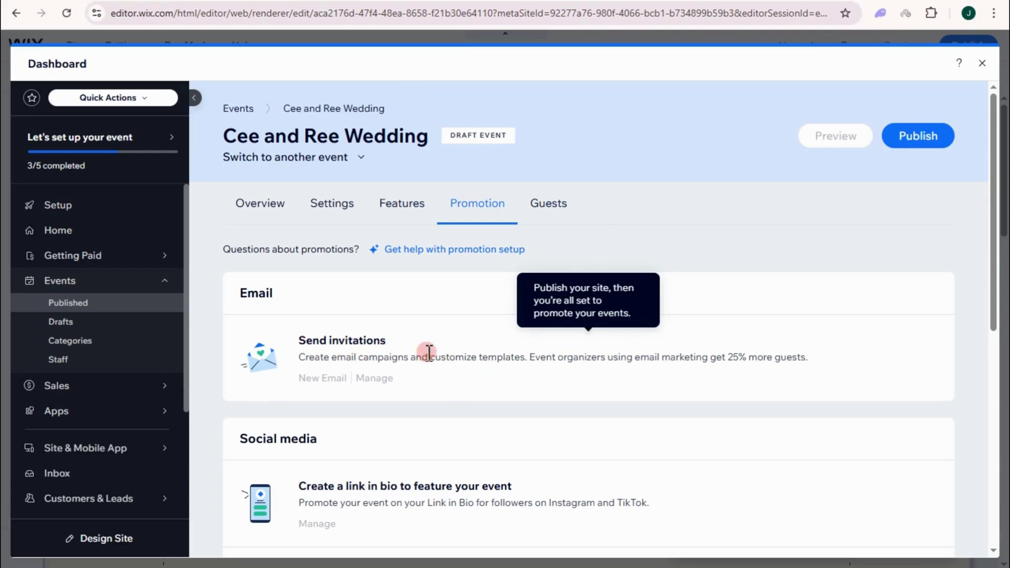
pyautogui.scroll(-3, 553, 377)
pyautogui.scroll(-2, 369, 358)
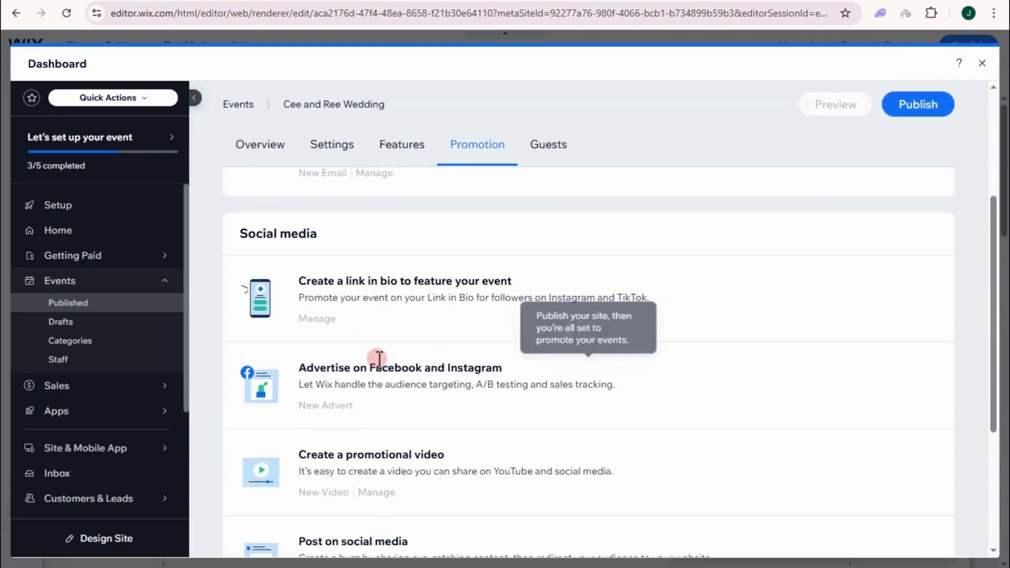
pyautogui.scroll(-1, 474, 358)
pyautogui.scroll(-4, 558, 379)
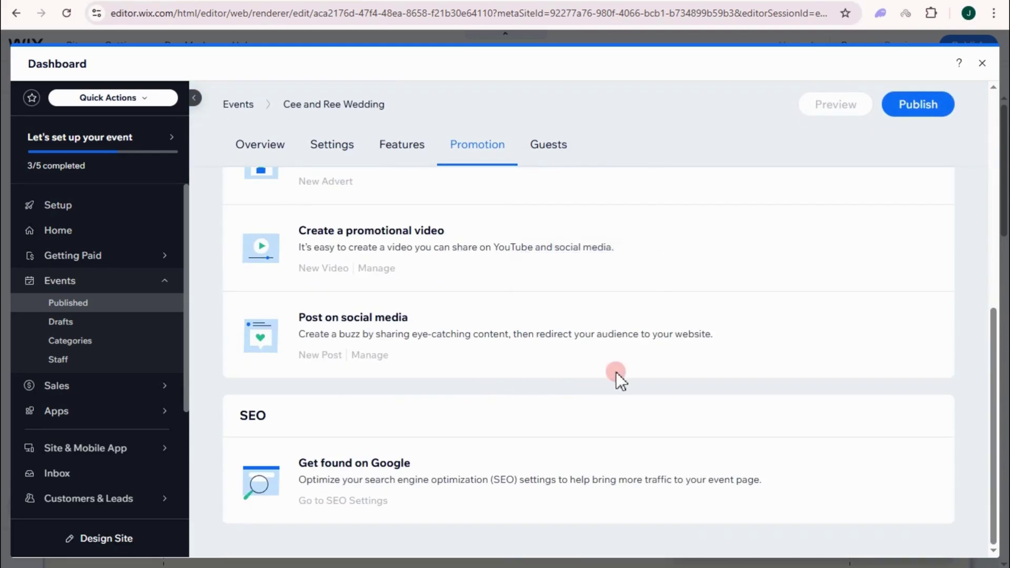
pyautogui.scroll(8, 521, 394)
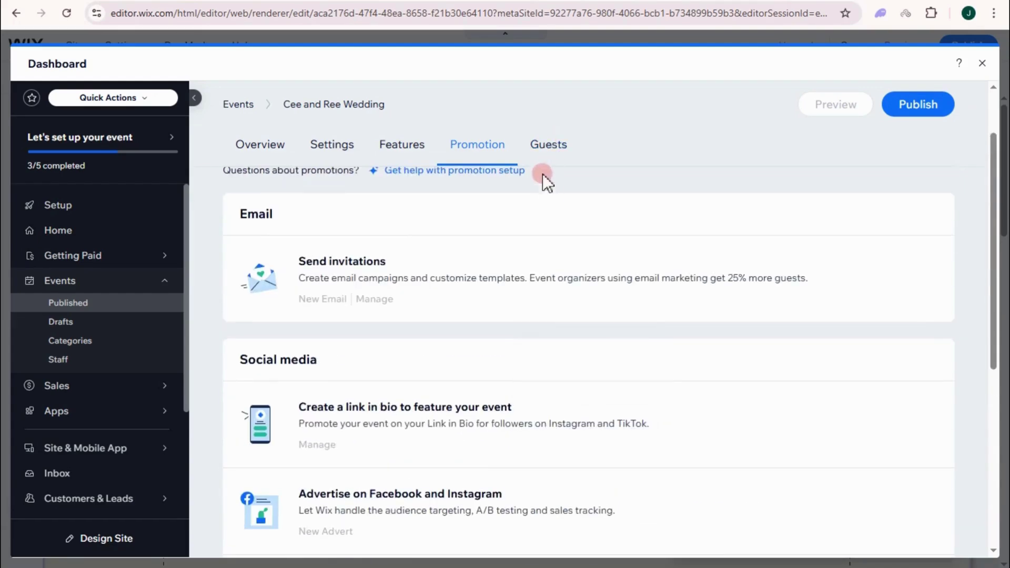
pyautogui.click(539, 150)
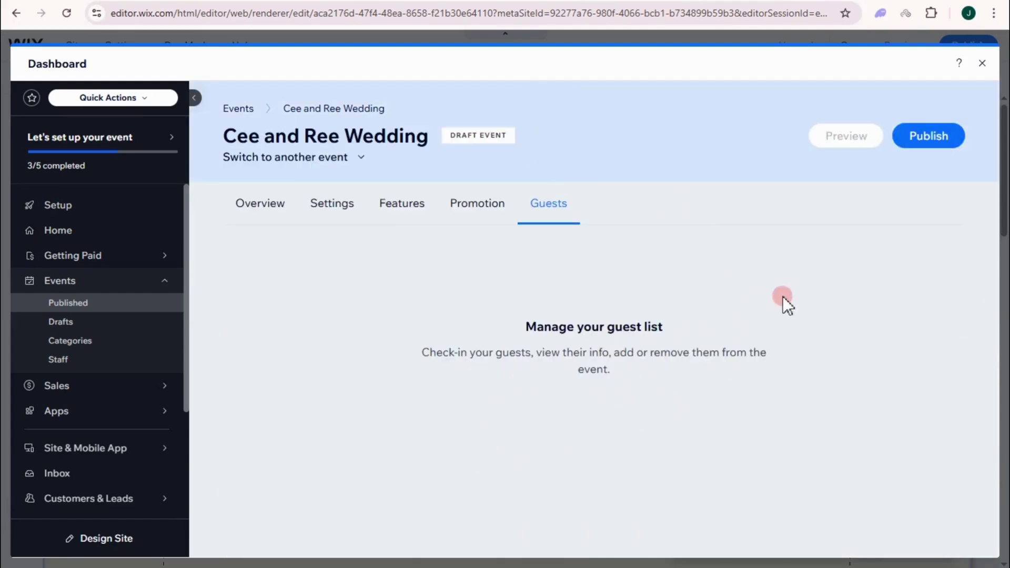
# - Publish Cee and Ree Wedding, close the dashboard and reload the site editor
pyautogui.click(913, 141)
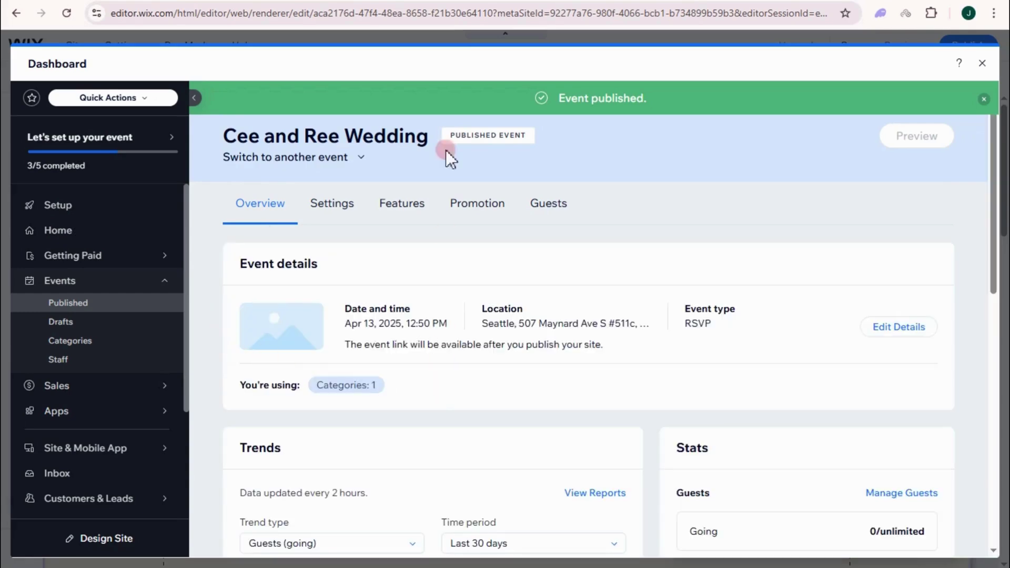
pyautogui.click(982, 65)
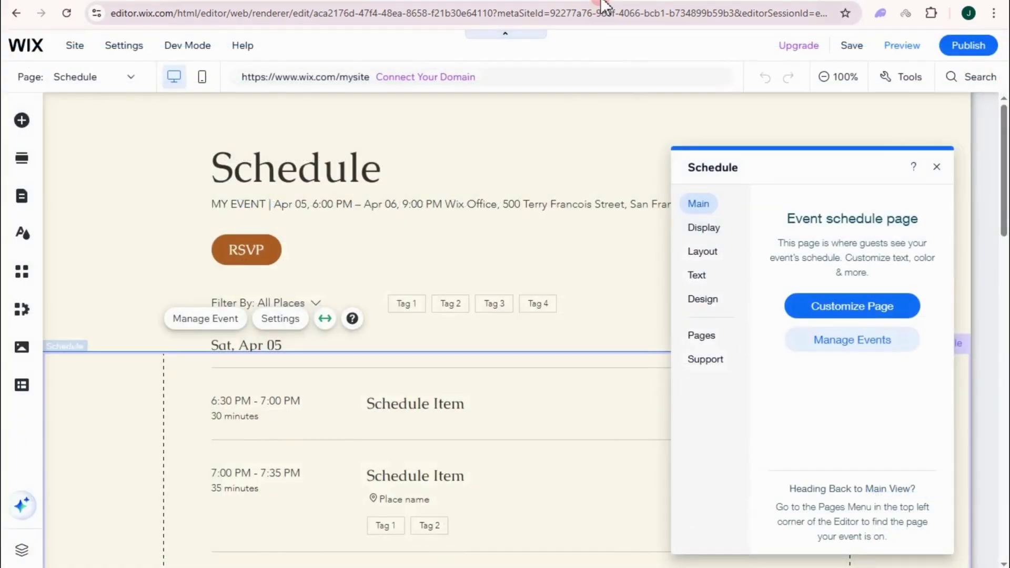
pyautogui.click(462, 196)
pyautogui.click(820, 126)
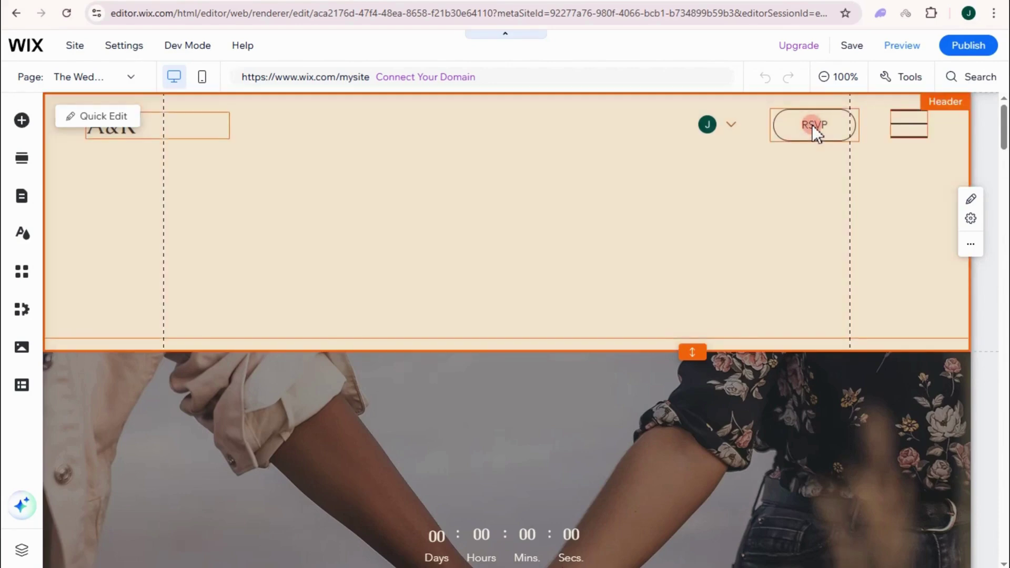
pyautogui.click(814, 125)
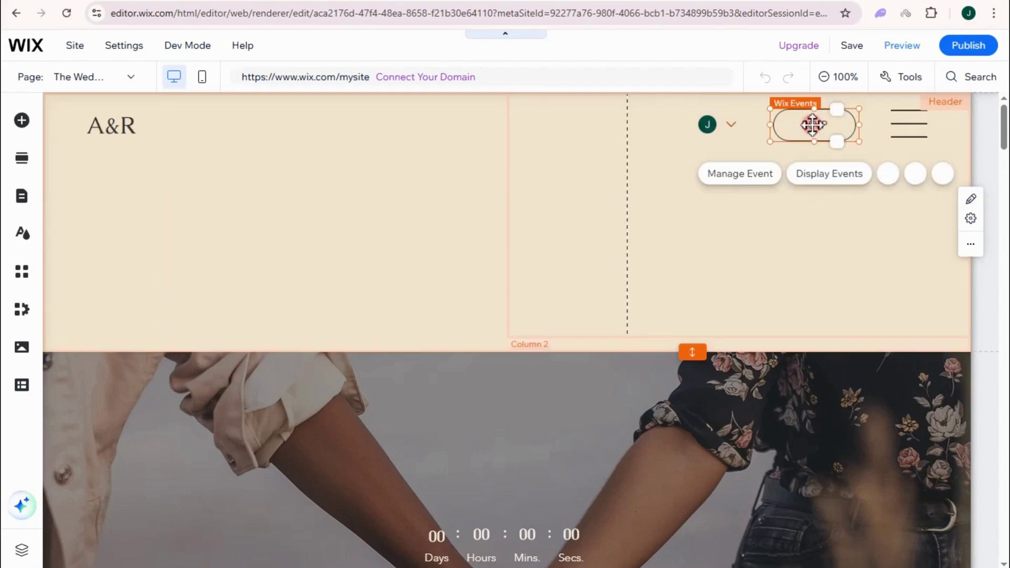
pyautogui.doubleClick(815, 125)
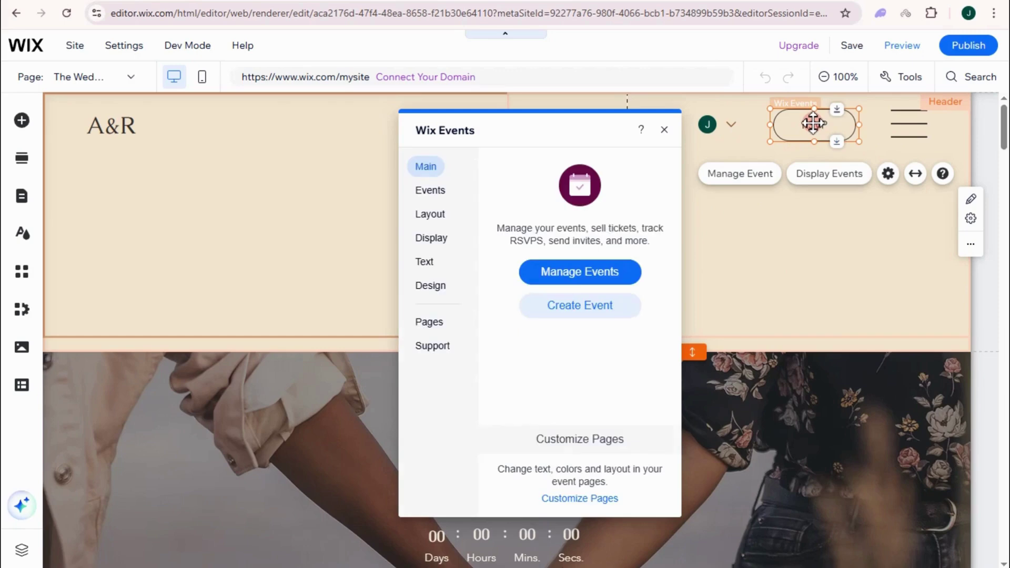
pyautogui.click(101, 142)
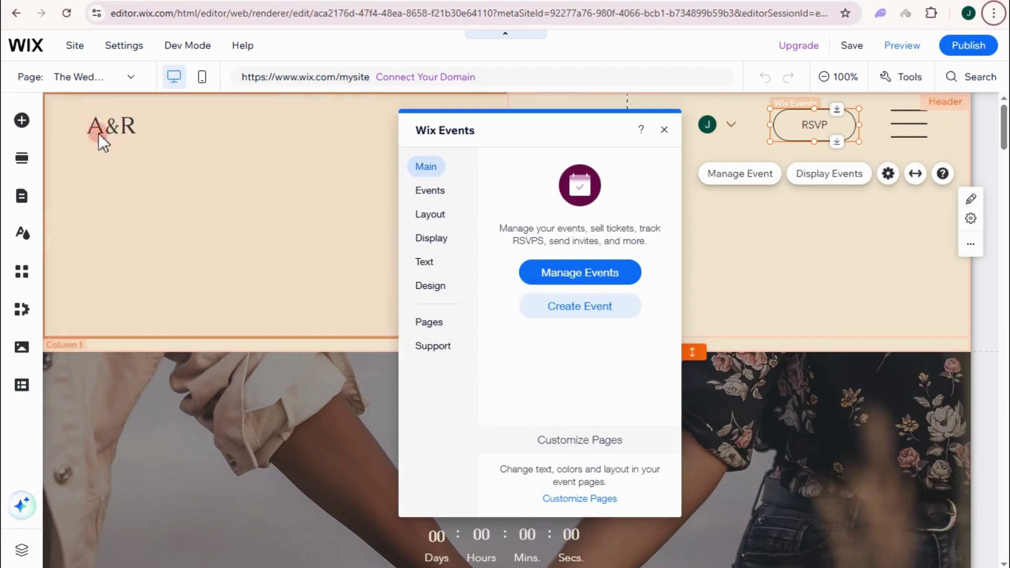
pyautogui.click(239, 198)
# - Change the header logo text from A&R to C&R
pyautogui.click(129, 127)
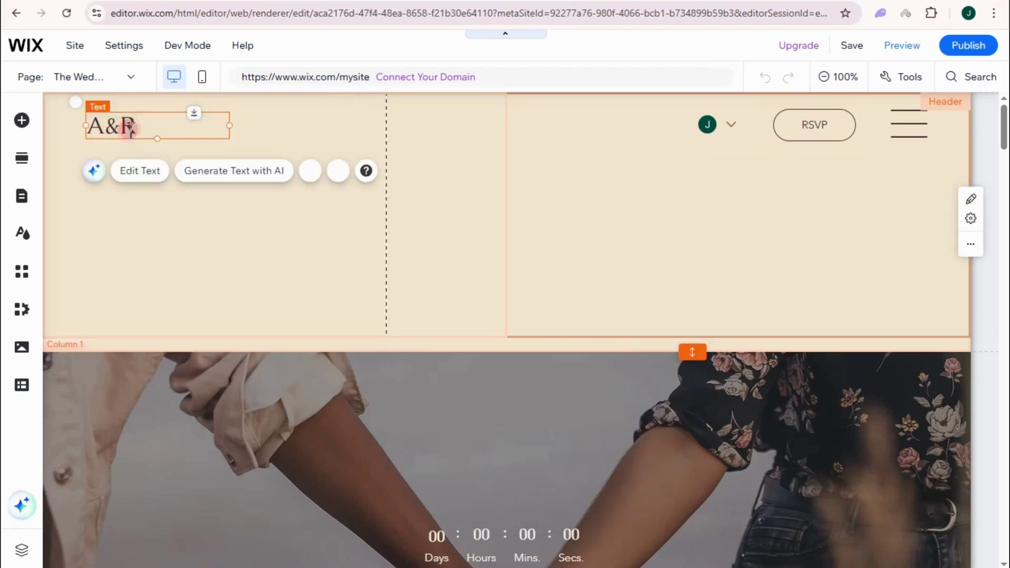
pyautogui.doubleClick(129, 128)
pyautogui.write('C')
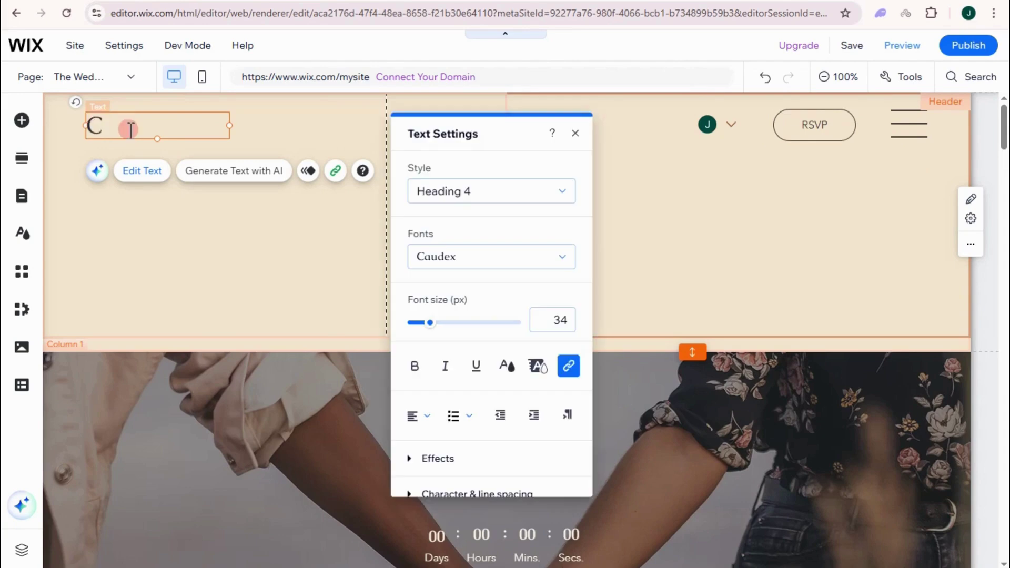
pyautogui.hotkey('ctrl', 'z')
pyautogui.click(106, 128)
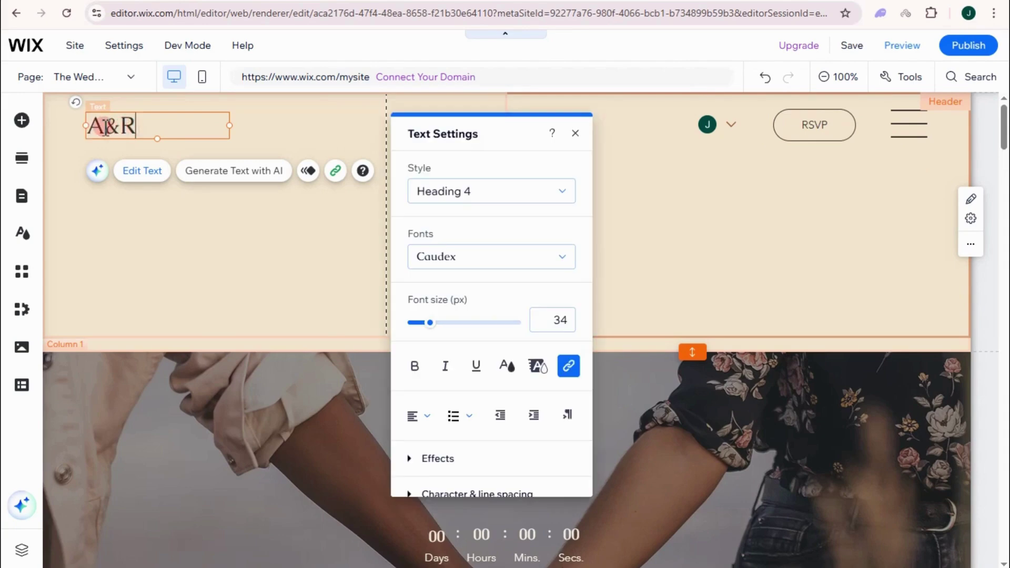
pyautogui.press('BackSpace')
pyautogui.write('C')
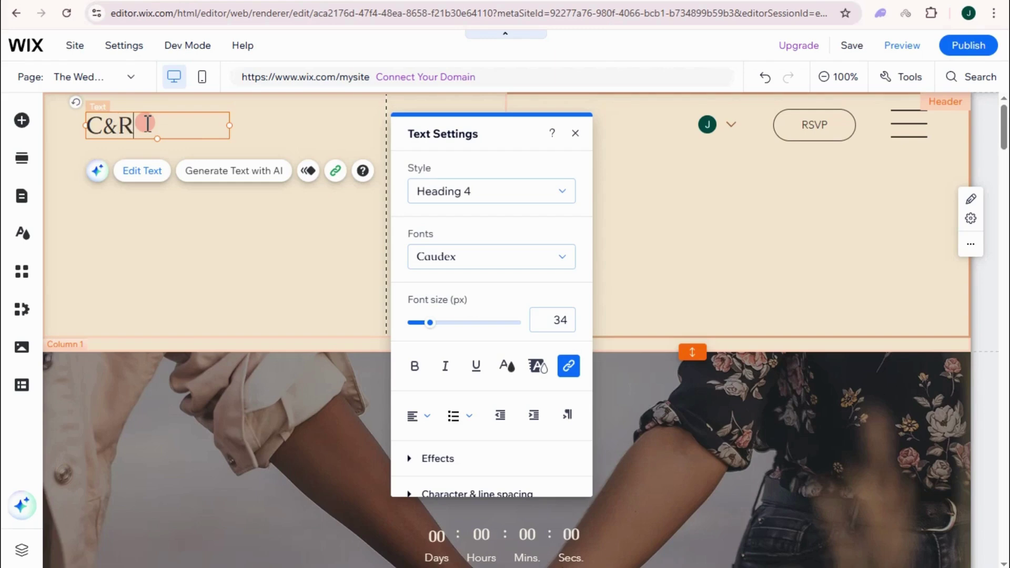
pyautogui.click(286, 257)
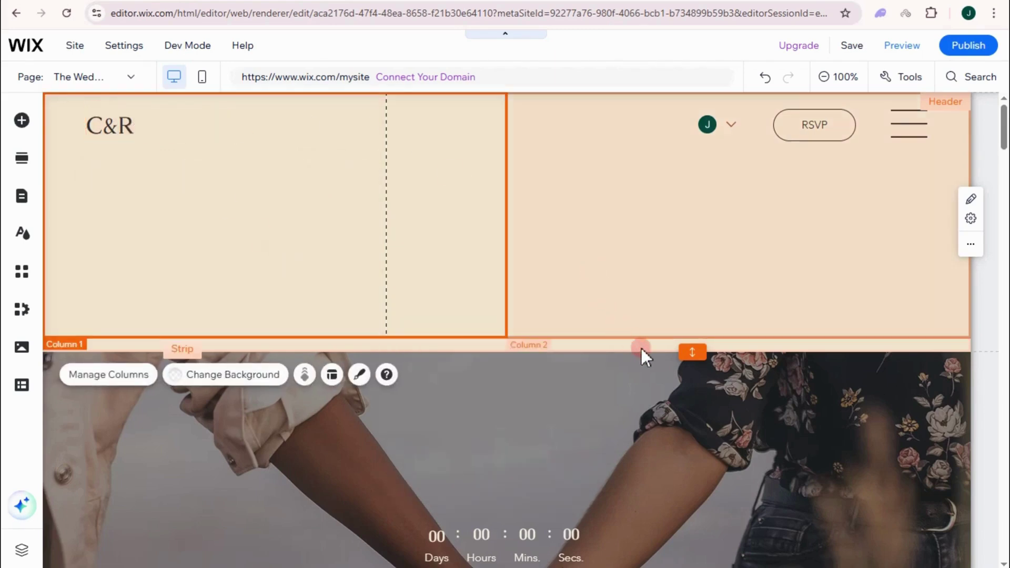
# - Replace Abigail and Rick in the hero heading with CEE and REE
pyautogui.scroll(-5, 549, 342)
pyautogui.scroll(-2, 579, 316)
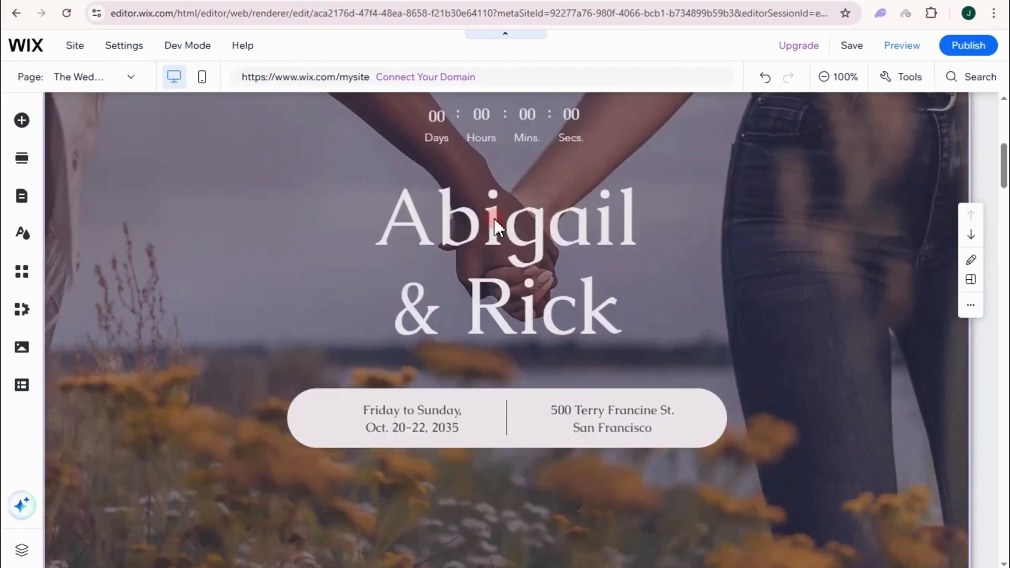
pyautogui.click(494, 204)
pyautogui.click(496, 213)
pyautogui.click(495, 214)
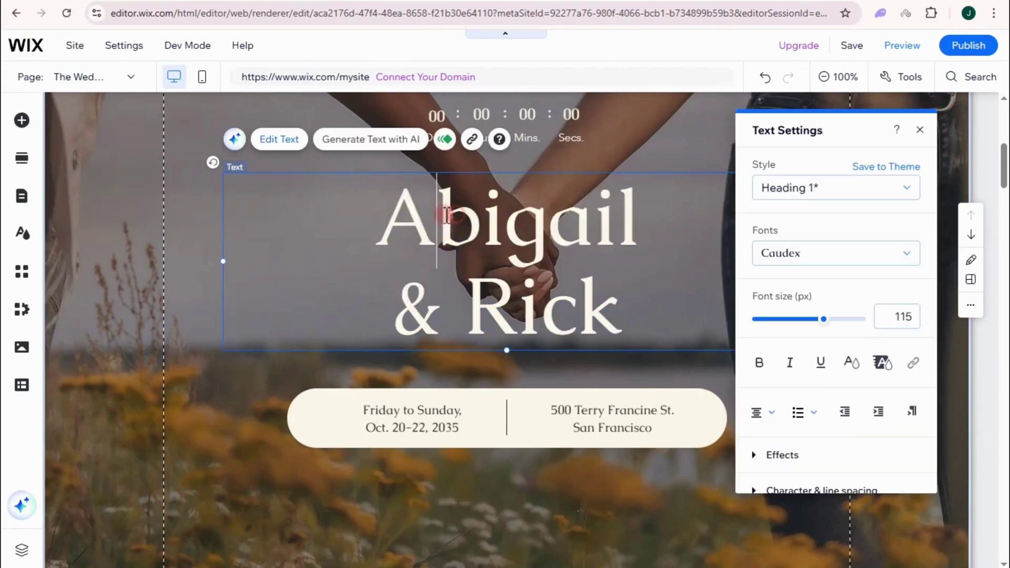
pyautogui.moveTo(396, 214); pyautogui.dragTo(664, 203)
pyautogui.write('CEE')
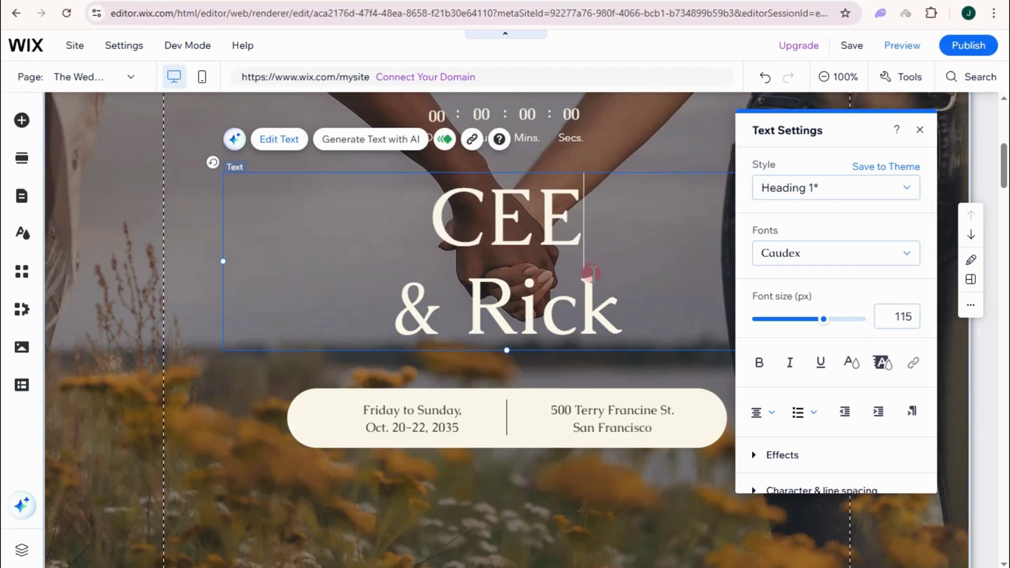
pyautogui.doubleClick(591, 311)
pyautogui.write('REE')
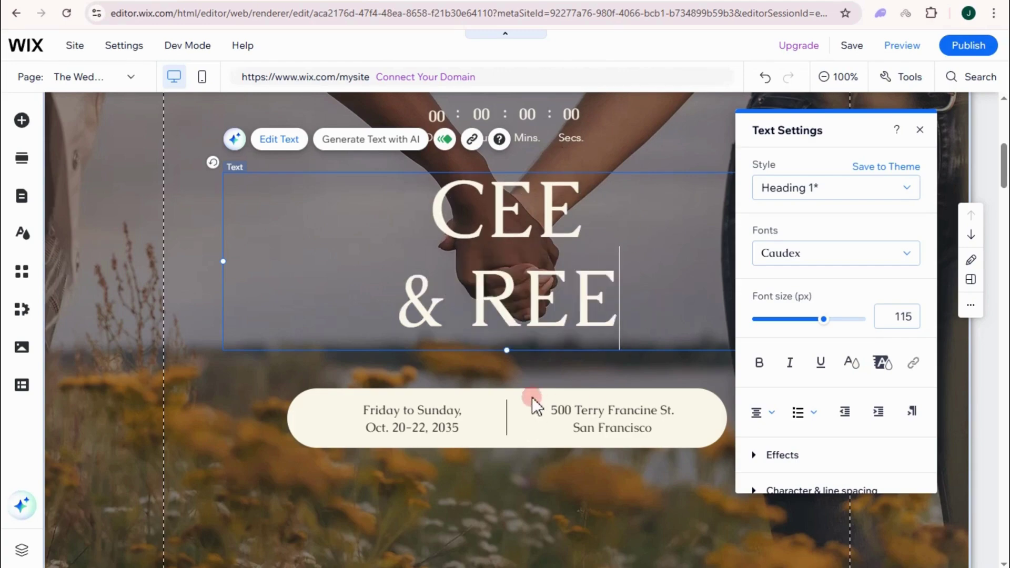
pyautogui.scroll(-5, 532, 397)
pyautogui.scroll(-10, 351, 380)
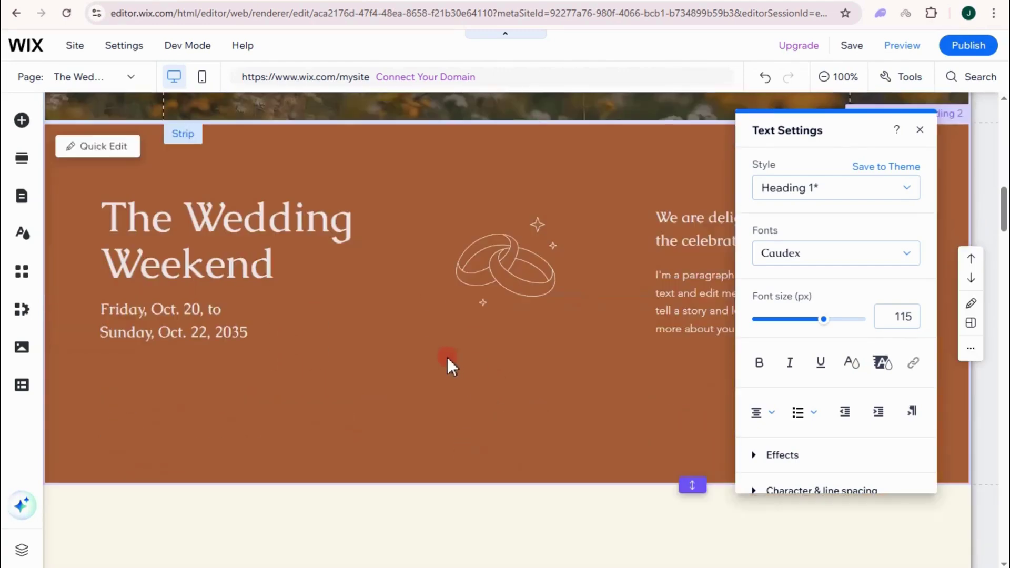
pyautogui.scroll(-15, 451, 317)
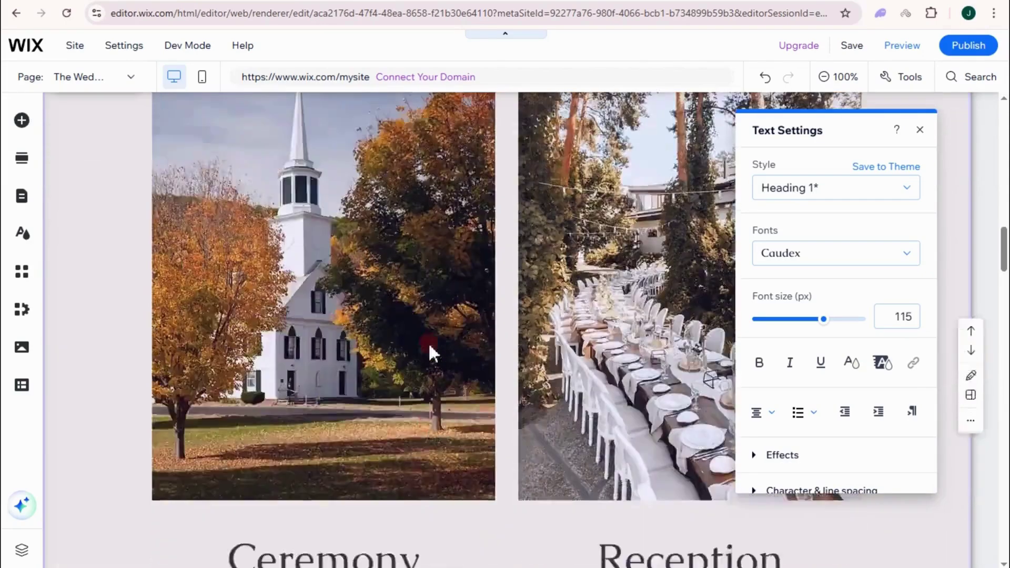
pyautogui.scroll(12, 497, 336)
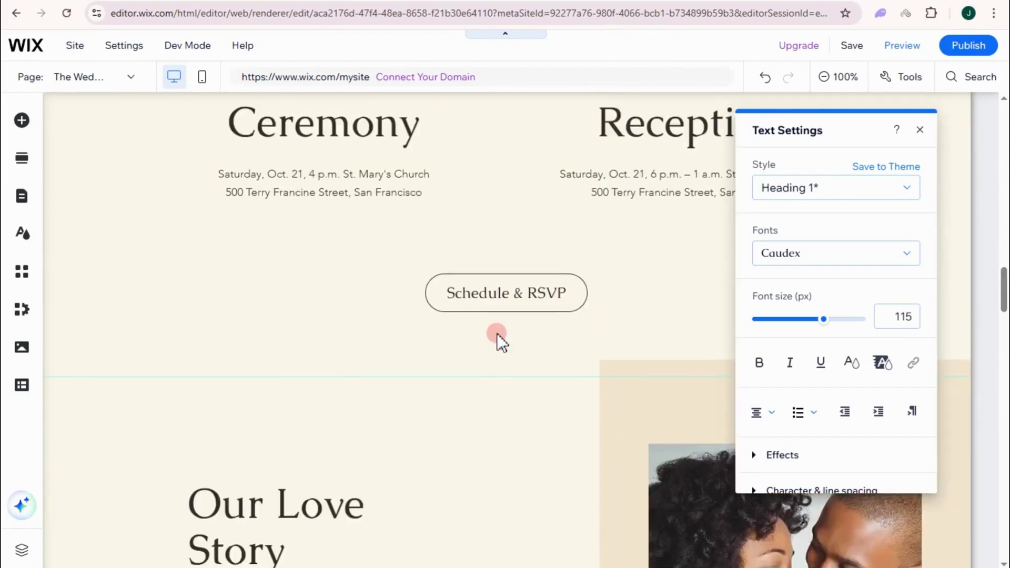
pyautogui.scroll(-3, 539, 389)
pyautogui.scroll(-1, 539, 390)
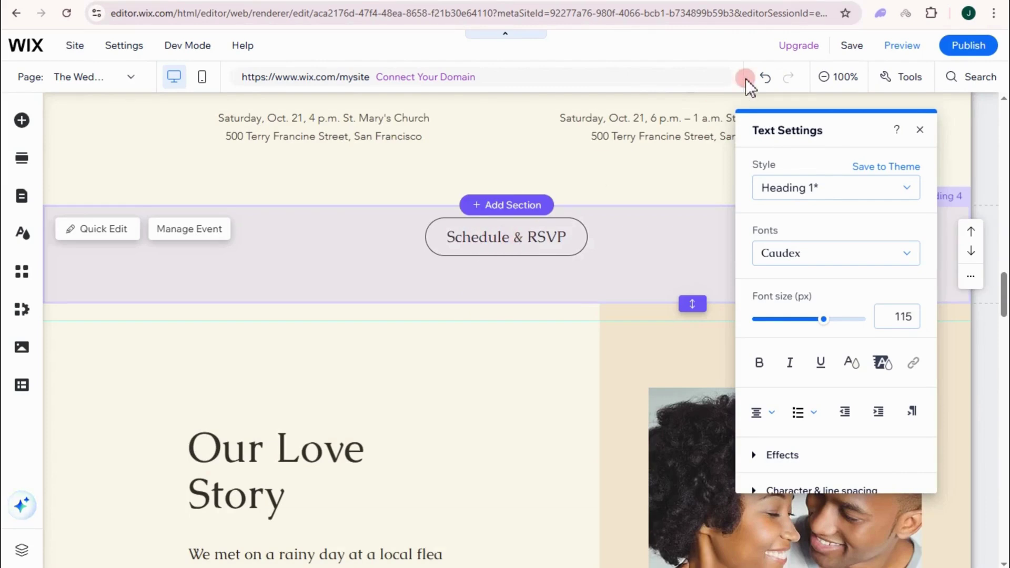
# - Preview the site and review the Cee and Ree Wedding hero, Time & Location, map and share links
pyautogui.click(894, 45)
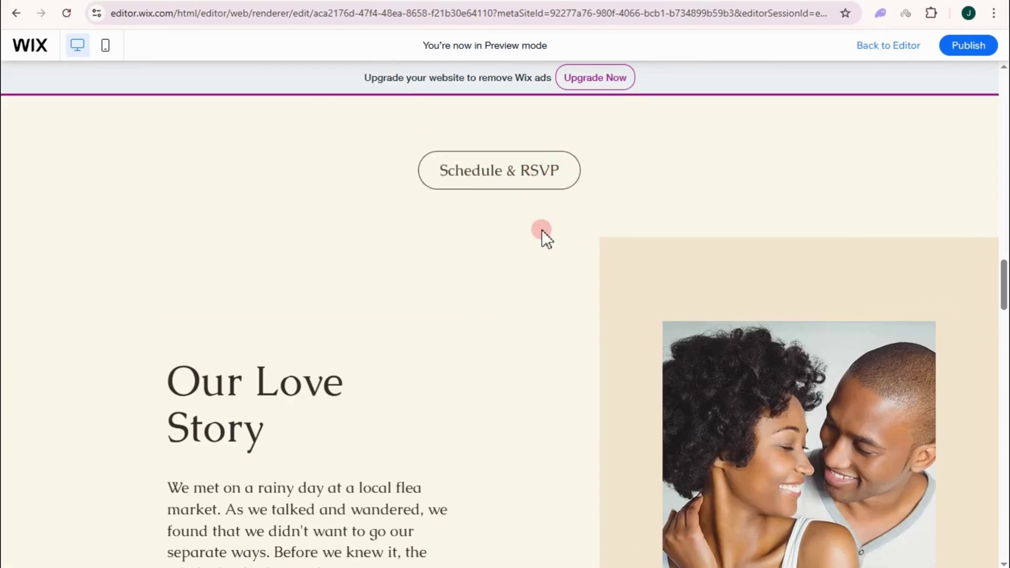
pyautogui.scroll(-6, 541, 235)
pyautogui.scroll(15, 473, 242)
pyautogui.scroll(-6, 406, 277)
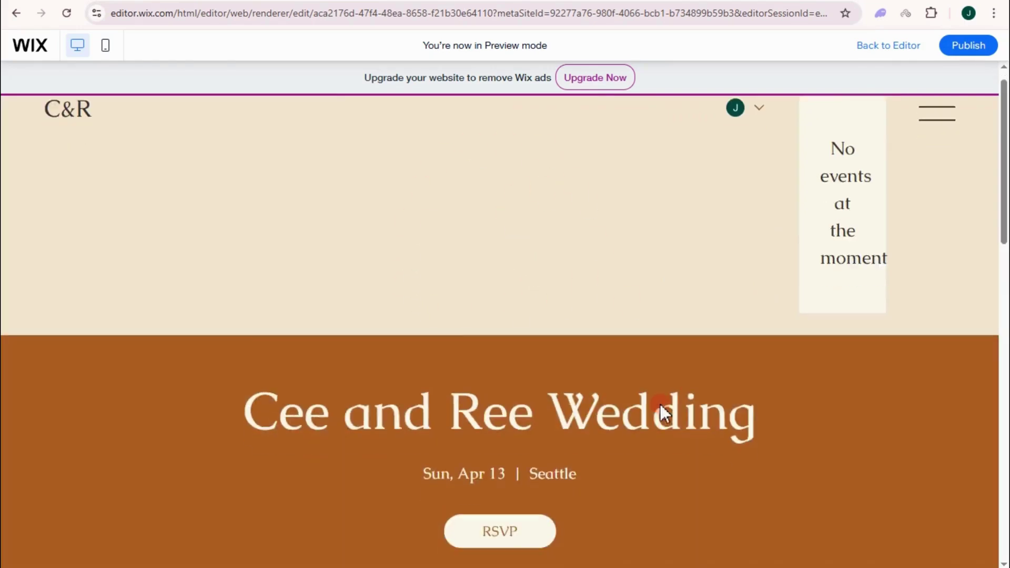
pyautogui.scroll(-3, 633, 370)
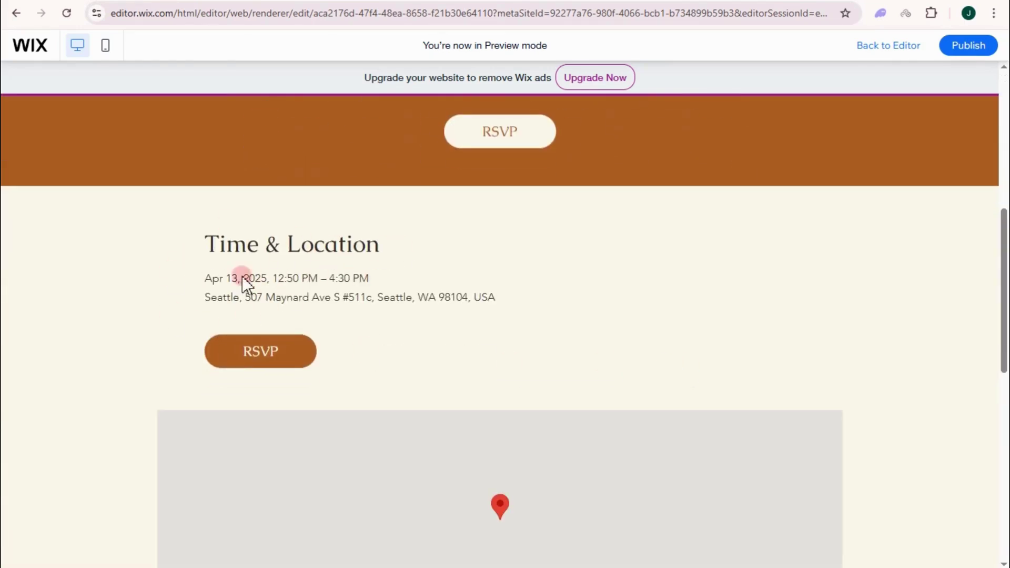
pyautogui.scroll(-6, 465, 365)
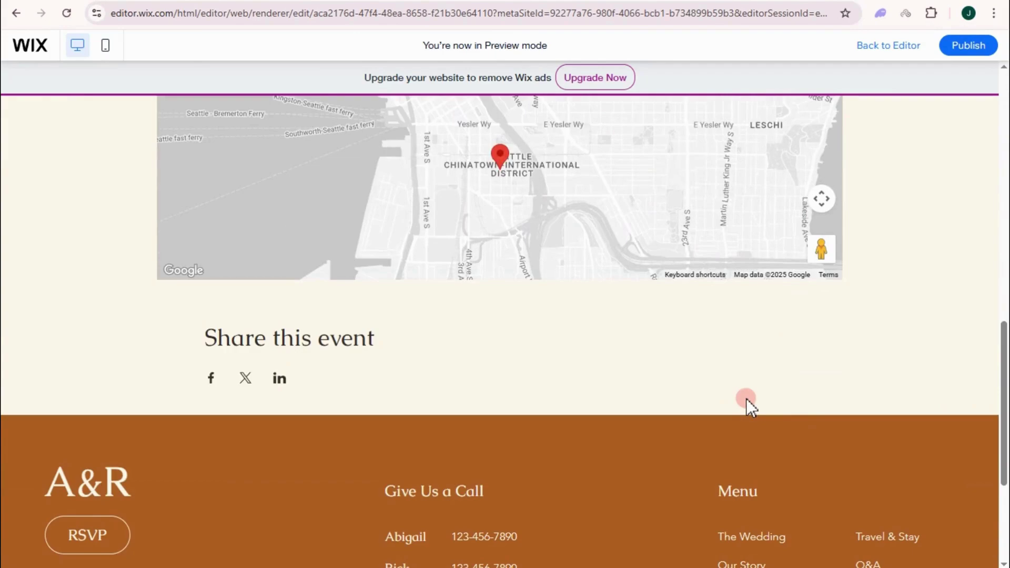
pyautogui.scroll(8, 744, 396)
pyautogui.scroll(-3, 583, 342)
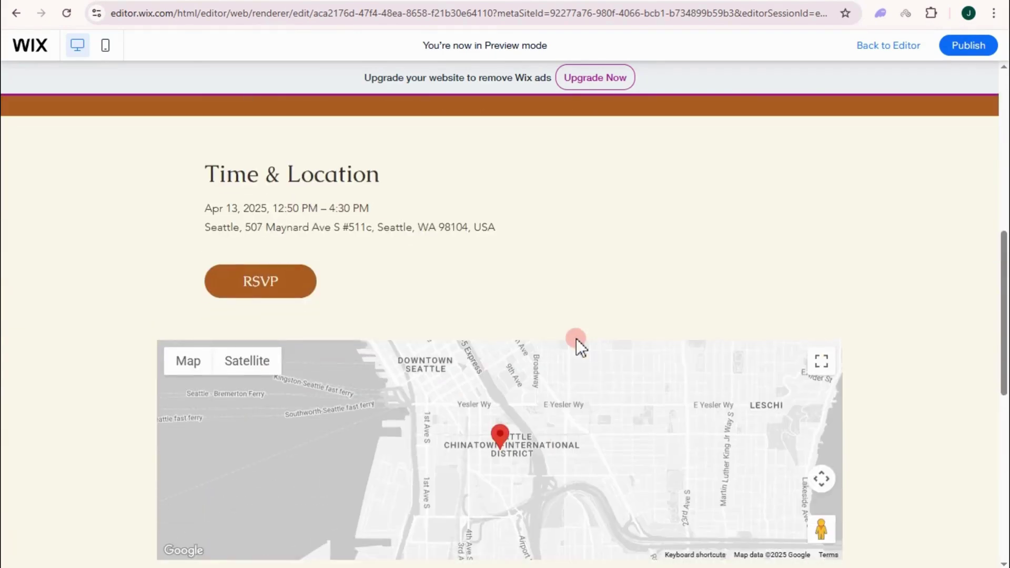
pyautogui.scroll(6, 577, 343)
pyautogui.scroll(-5, 661, 411)
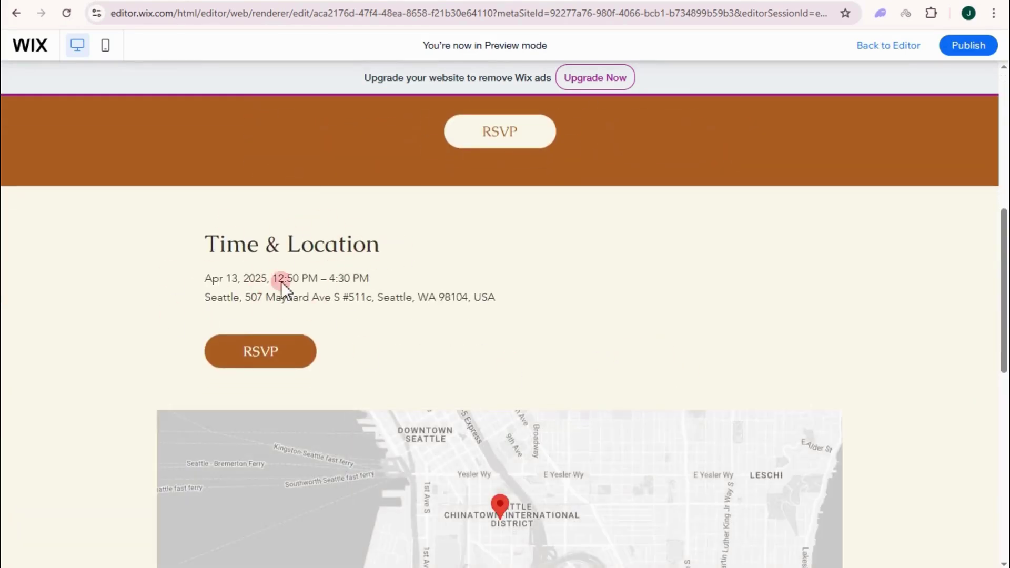
pyautogui.scroll(-6, 463, 358)
pyautogui.scroll(8, 741, 393)
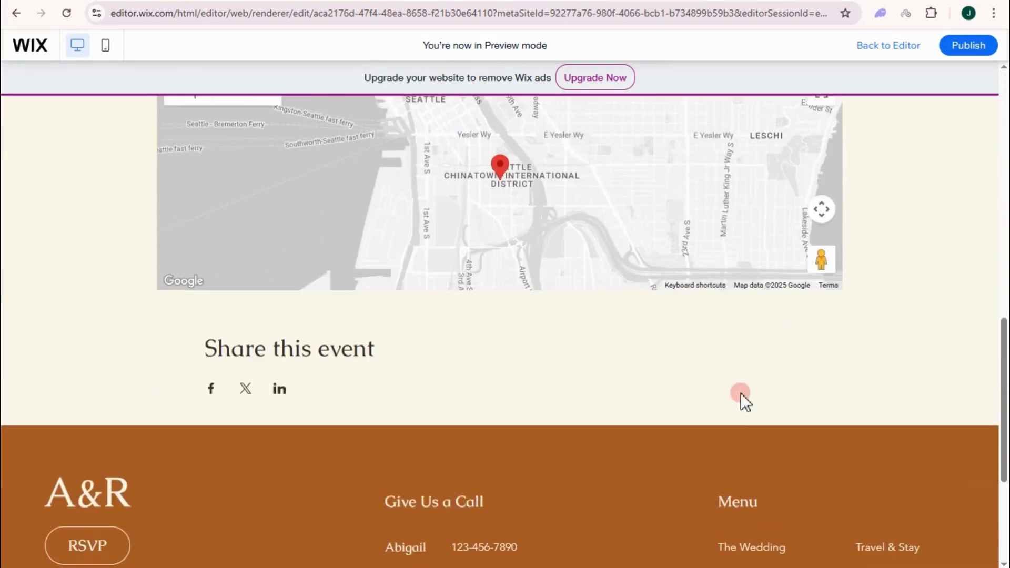